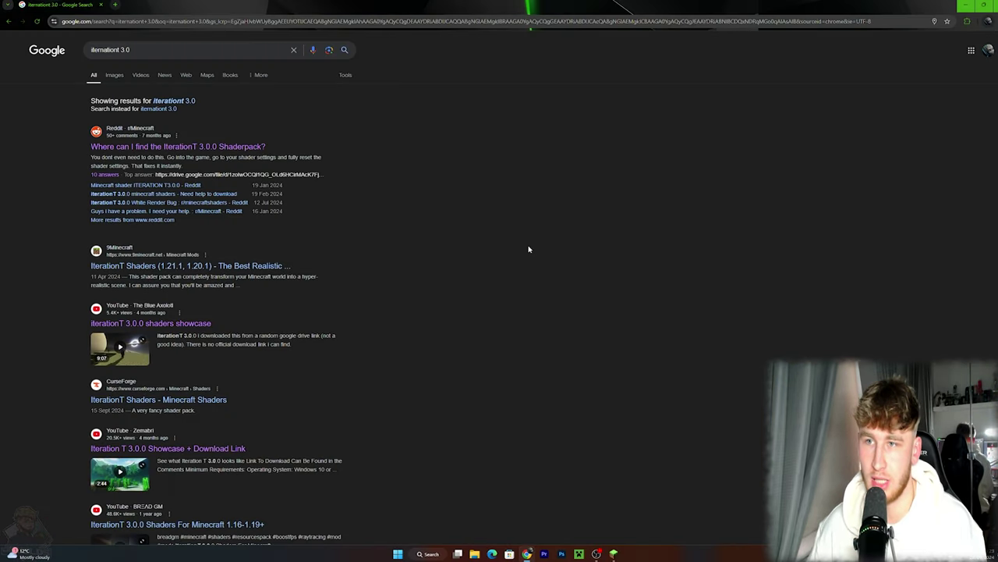
Step: Search Google for iterationt 3.0 and open the Reddit thread asking where to find the IterationT 3.0.0 Shaderpack
click(112, 51)
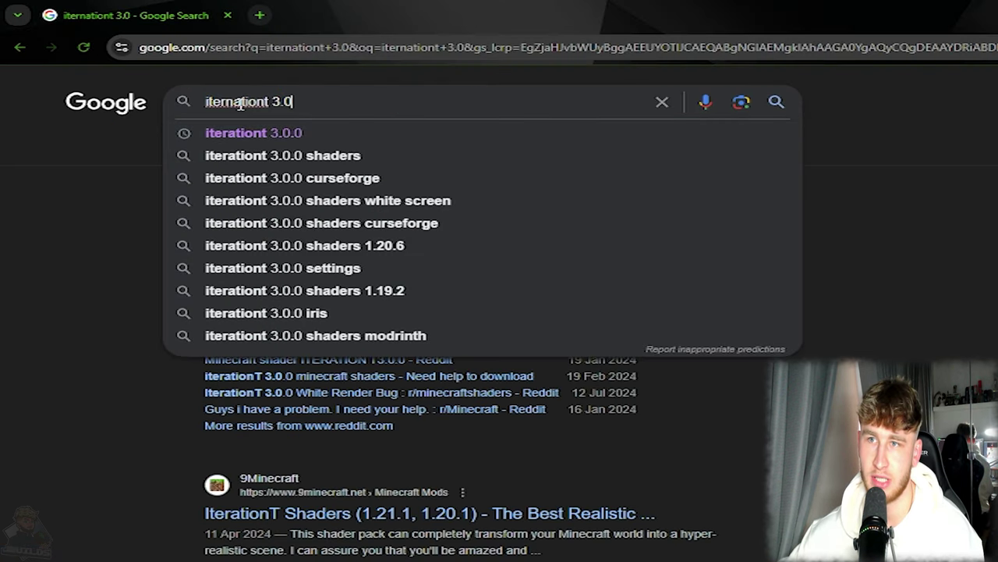
key(Return)
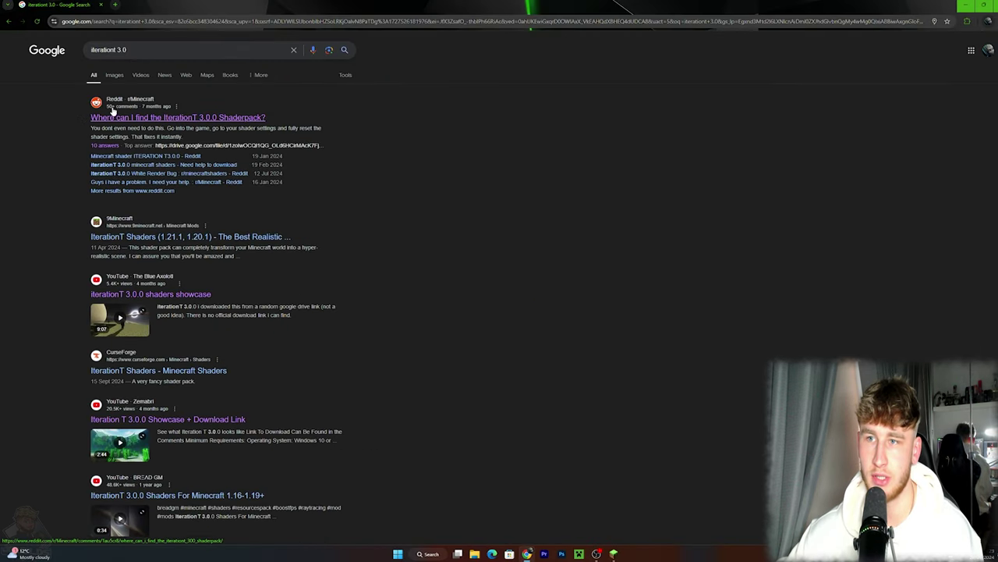
click(270, 145)
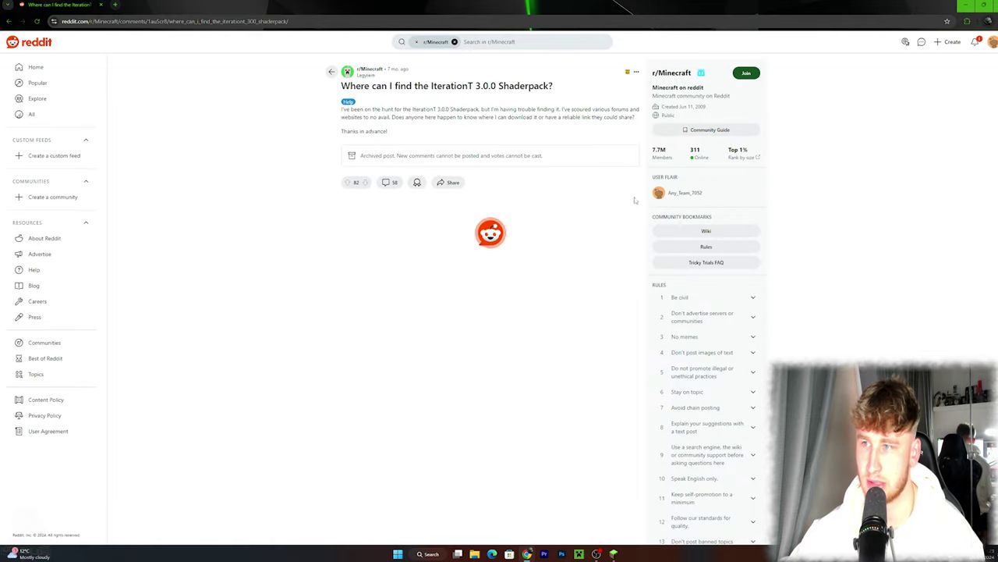
Step: Open the Google Drive link shared in the first comment below the moderator bot's on the Reddit thread
scroll(448, 135, down, 5)
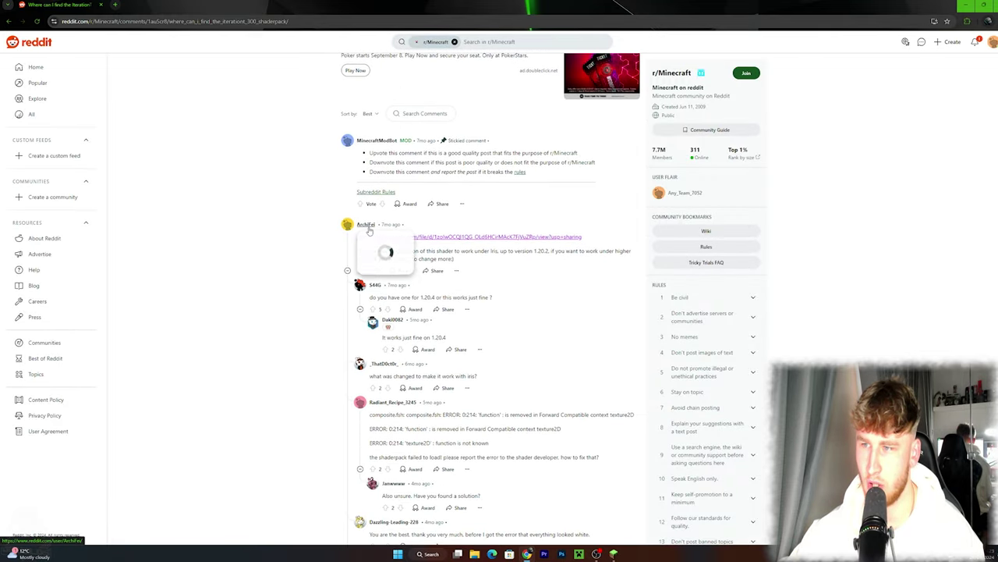
mouse_move(376, 231)
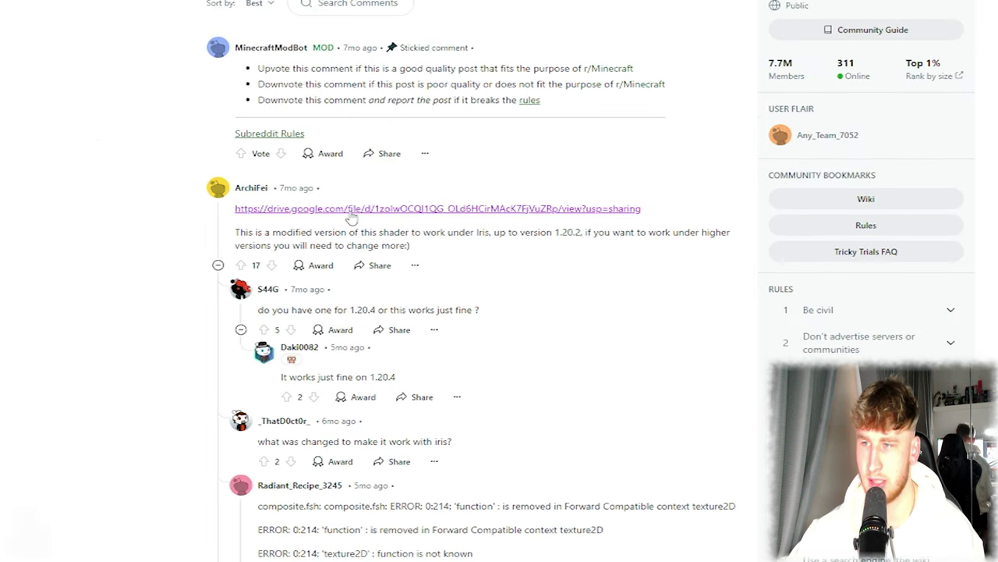
click(350, 210)
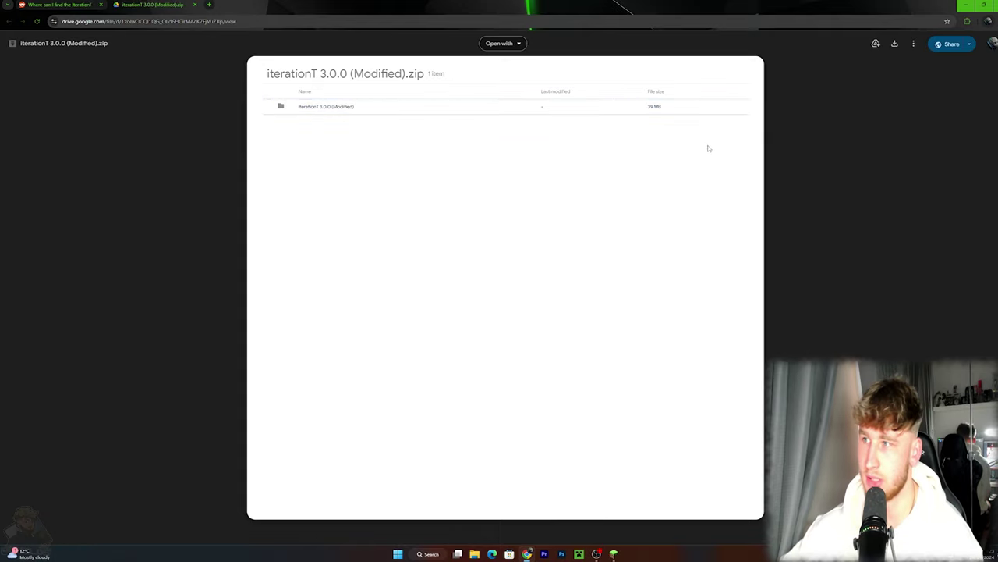
Step: Inspect the folder inside iterationT 3.0.0 (Modified).zip, download the archive from Google Drive and check it in the recent downloads
click(316, 107)
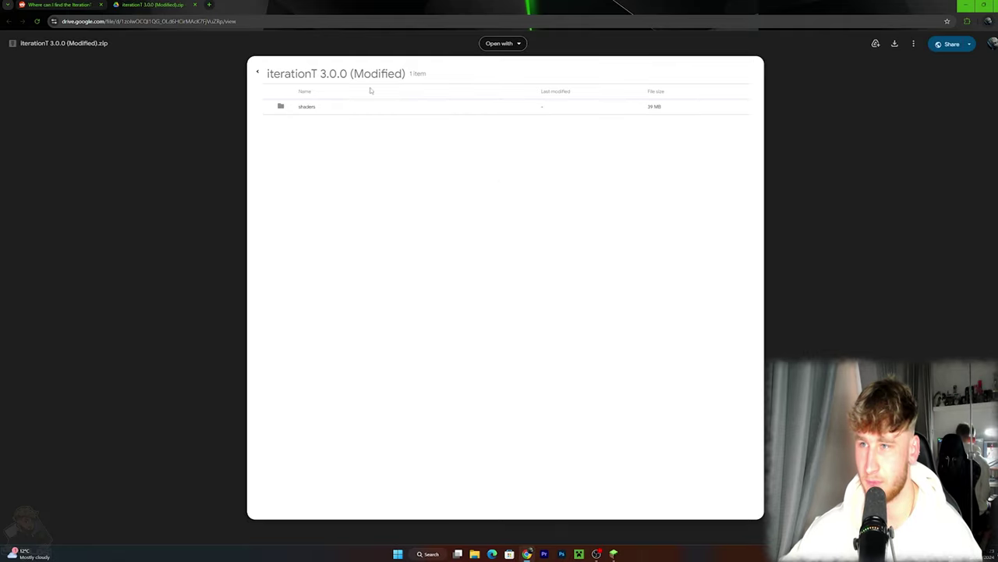
click(257, 71)
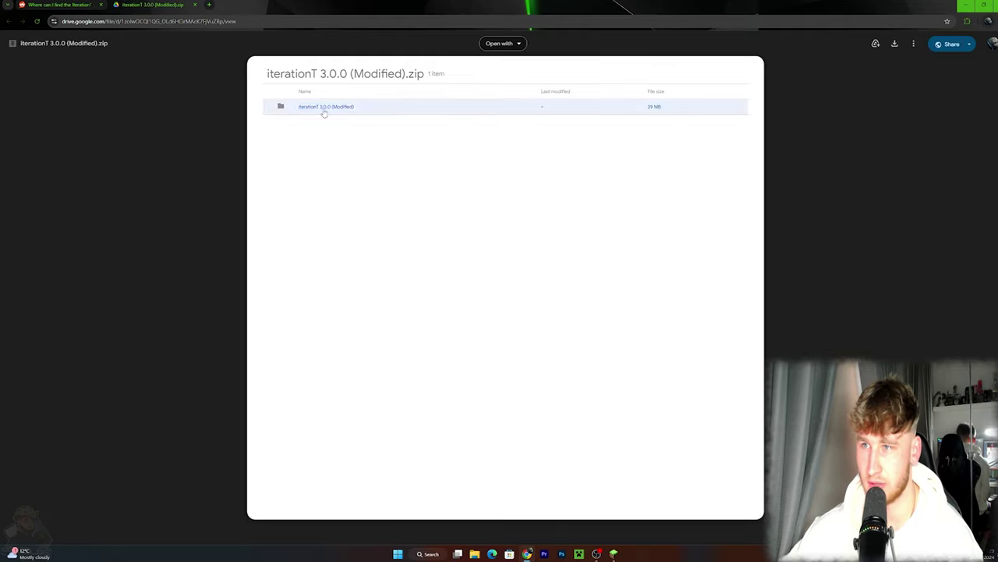
click(895, 45)
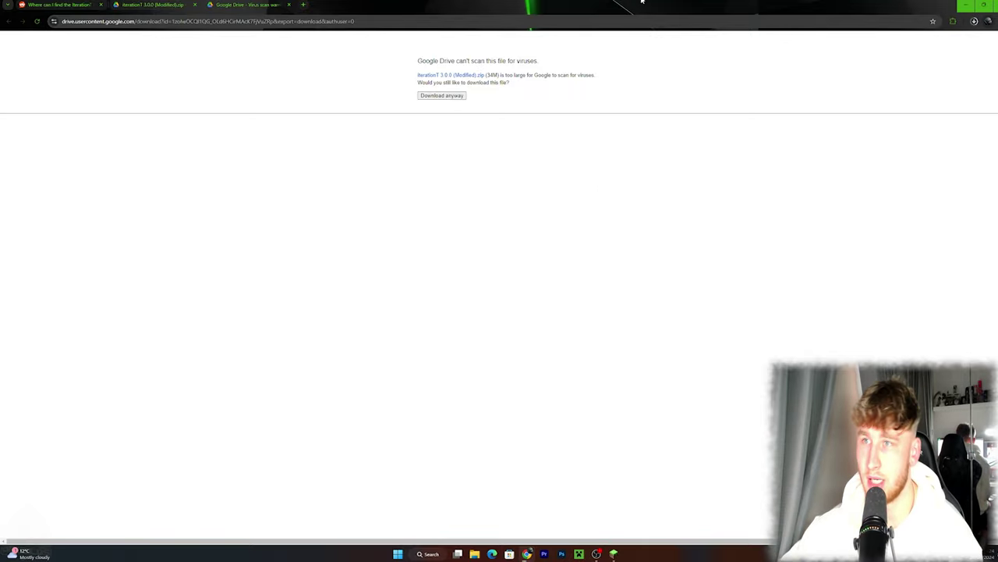
click(973, 21)
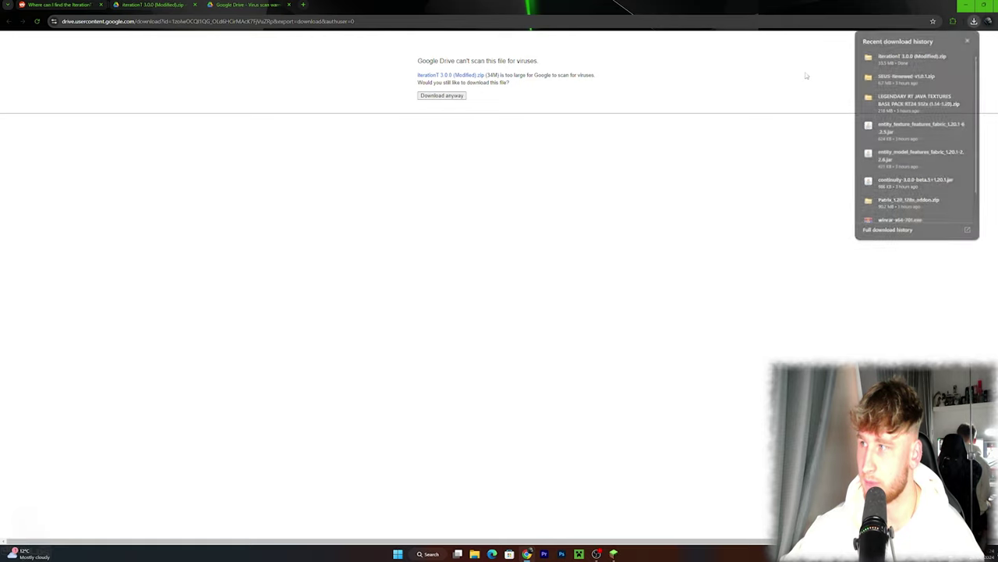
Step: Switch to Minecraft and find iterationT 3.0.0 (Modified).zip among the shader packs in the video settings
click(965, 5)
click(613, 555)
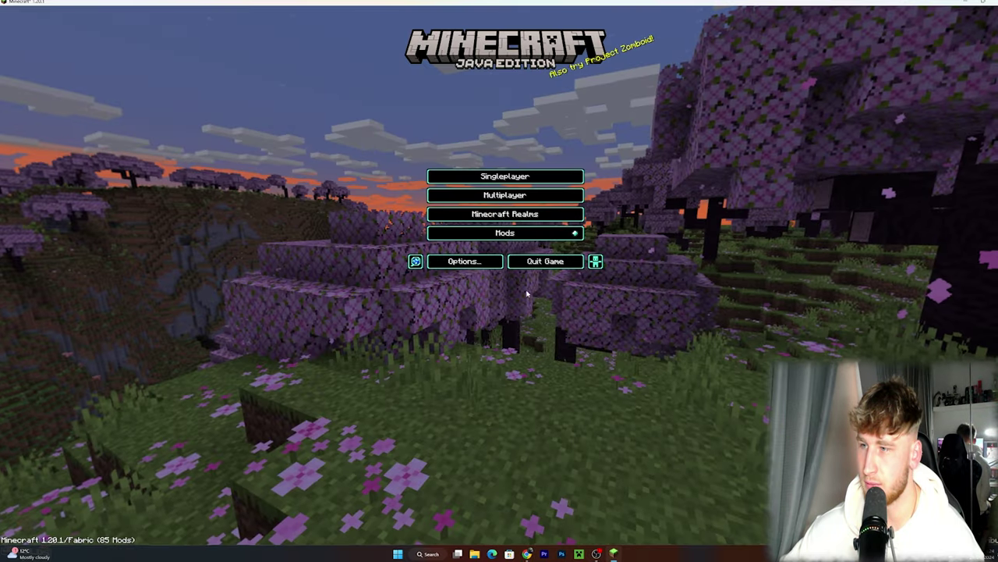
click(461, 258)
click(437, 155)
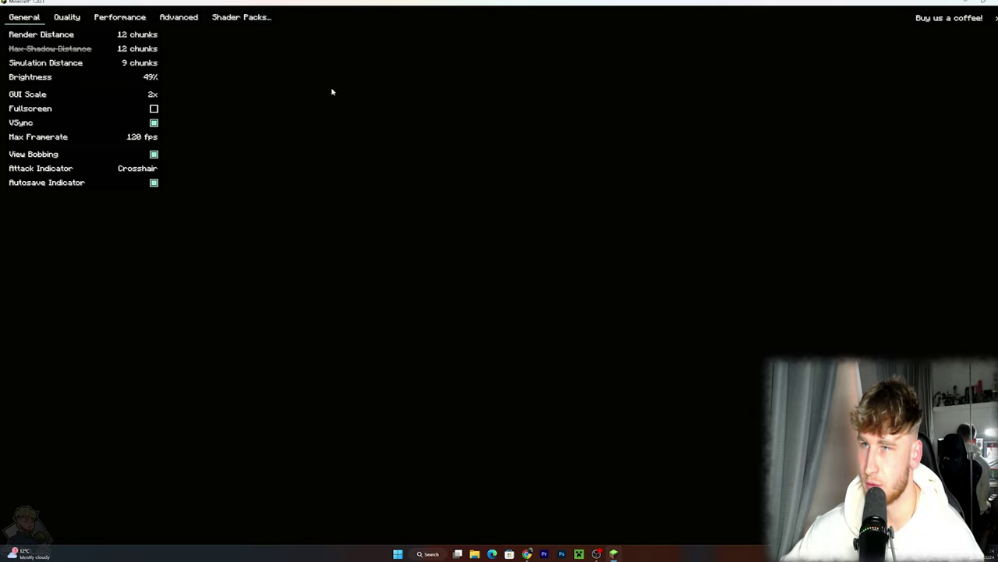
click(241, 16)
scroll(849, 194, down, 5)
scroll(531, 148, down, 8)
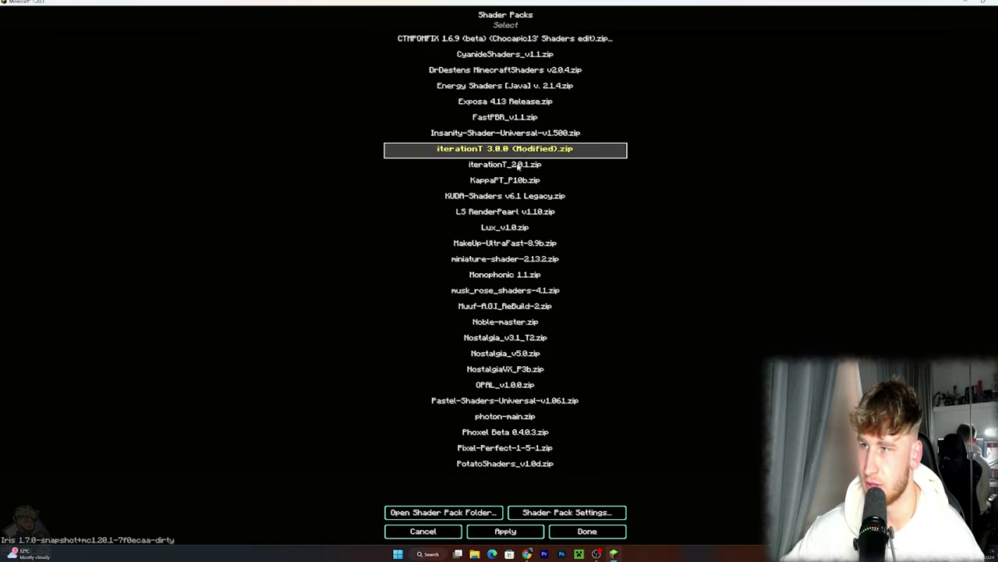
Step: Reset the settings of the iterationT 3.0.0 (Modified) shader pack to the Default profile and save them
click(567, 513)
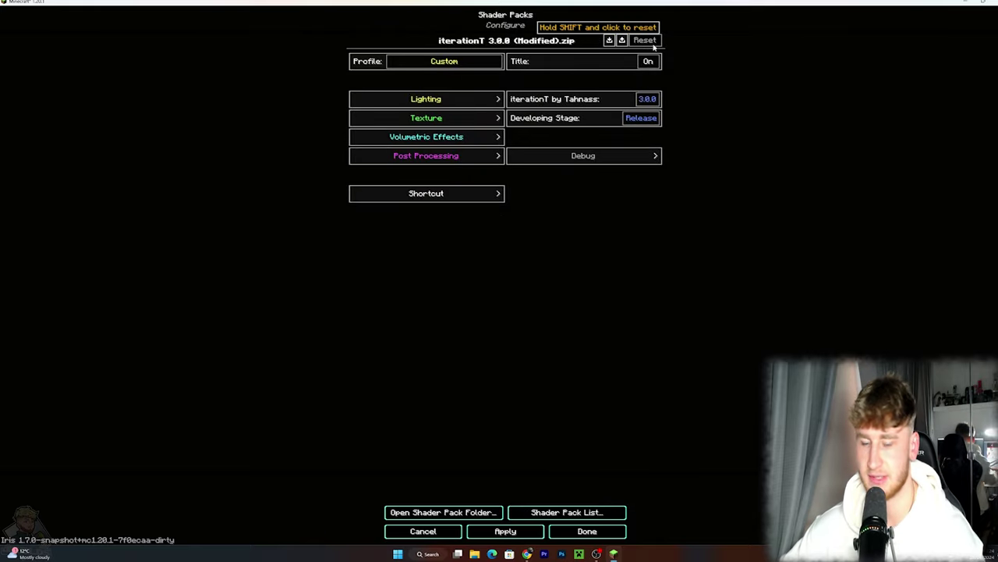
shift+click(652, 43)
click(652, 42)
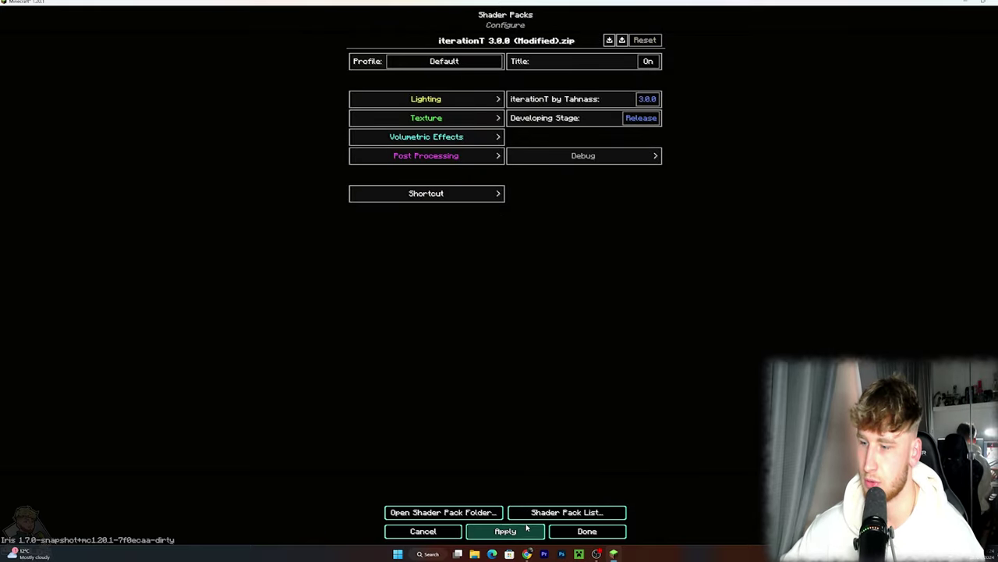
click(587, 531)
Step: Return to the title screen and load the singleplayer world IternationT
key(Escape)
click(504, 234)
click(468, 167)
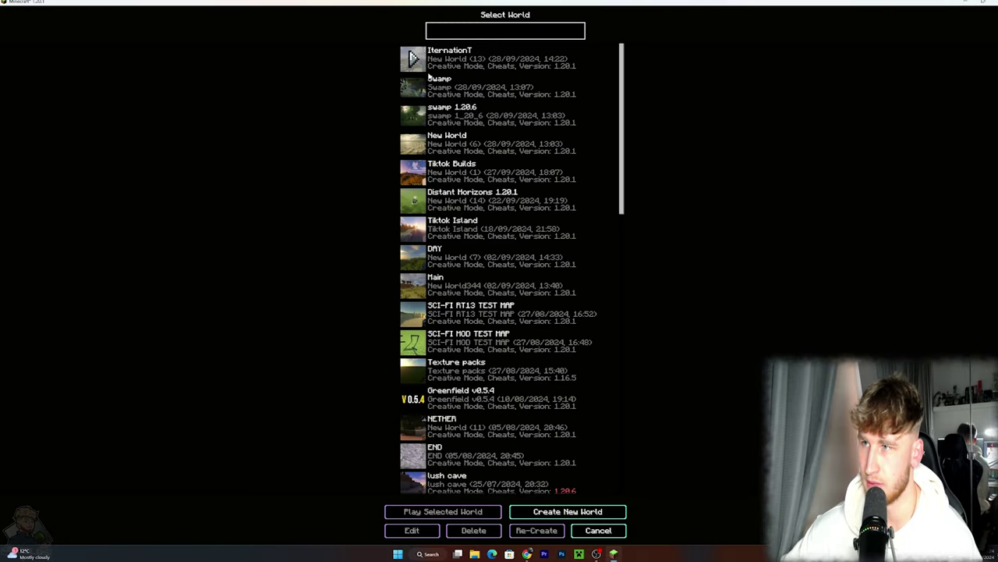
double_click(487, 64)
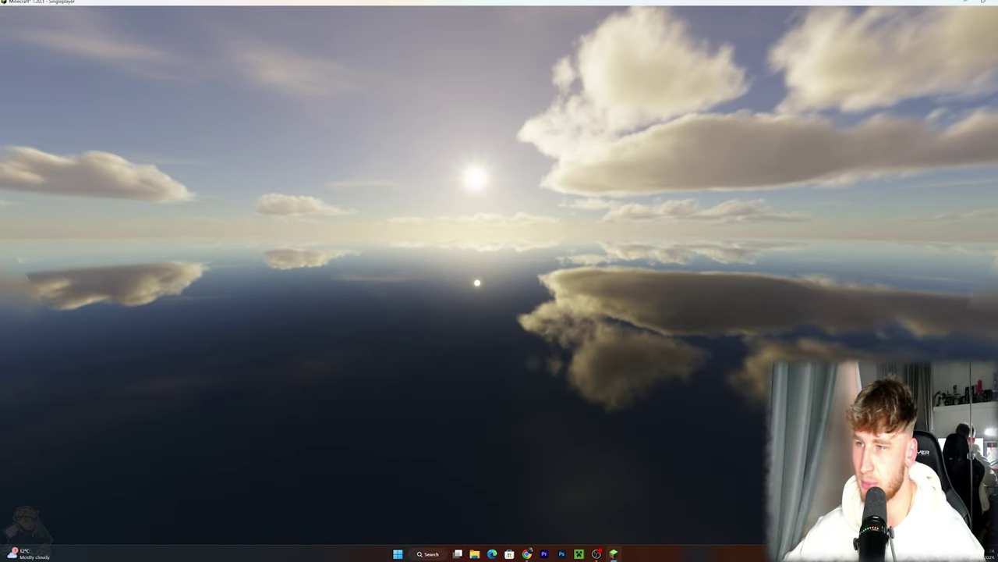
Step: Pause the game and open the Clear Setting page for volumetric clouds in the iterationT shader pack settings
key(Escape)
click(475, 207)
click(453, 158)
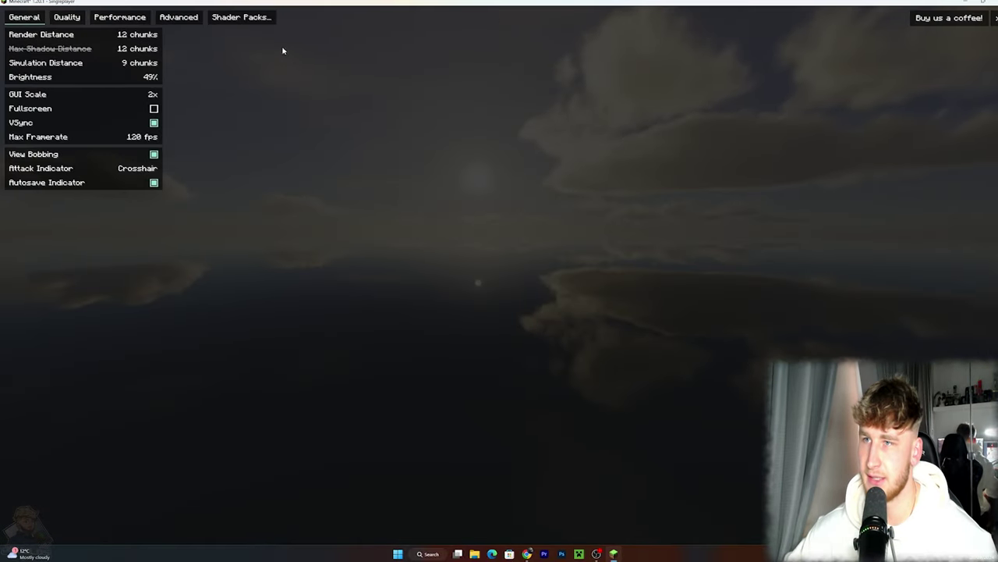
click(257, 17)
click(565, 512)
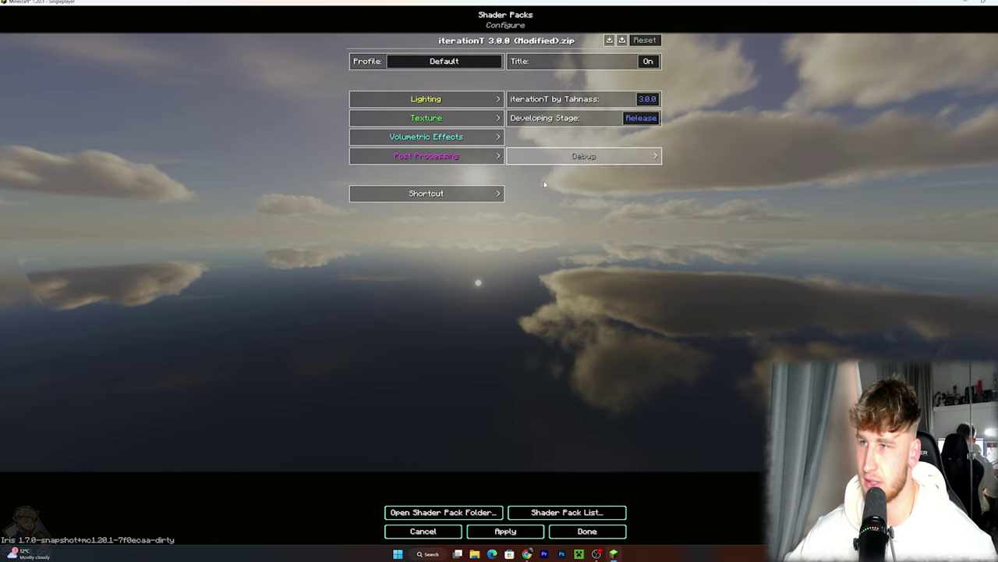
click(460, 138)
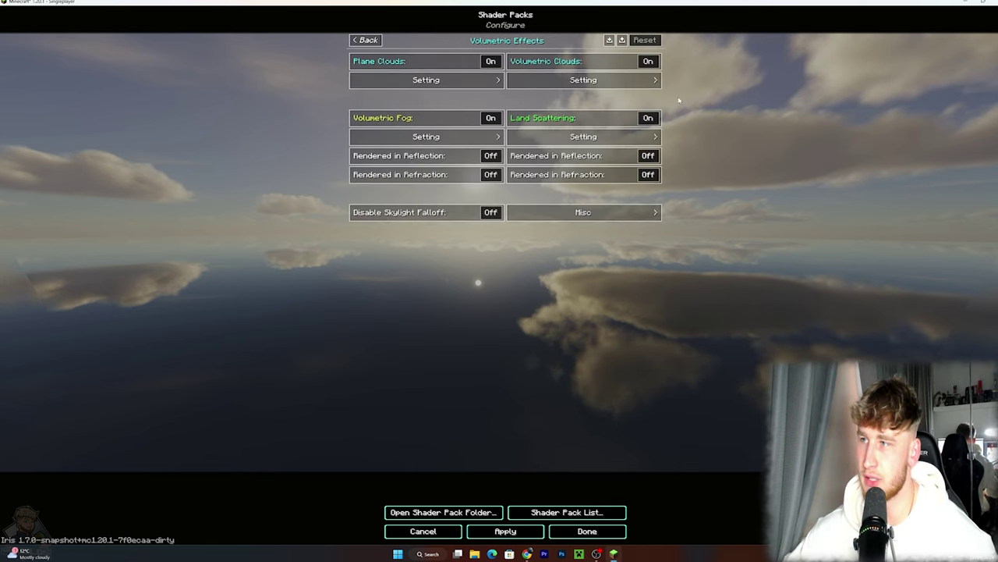
click(571, 79)
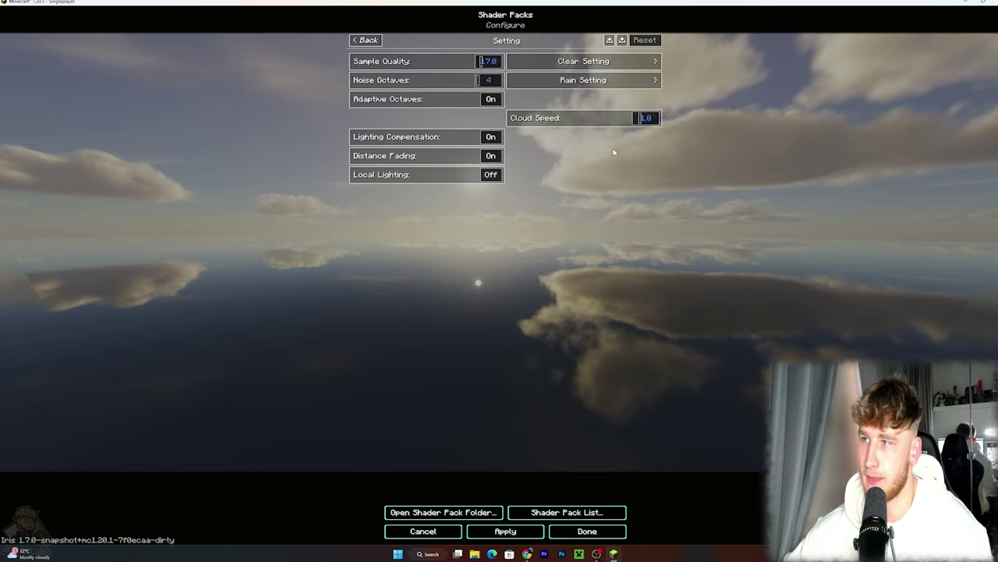
click(578, 61)
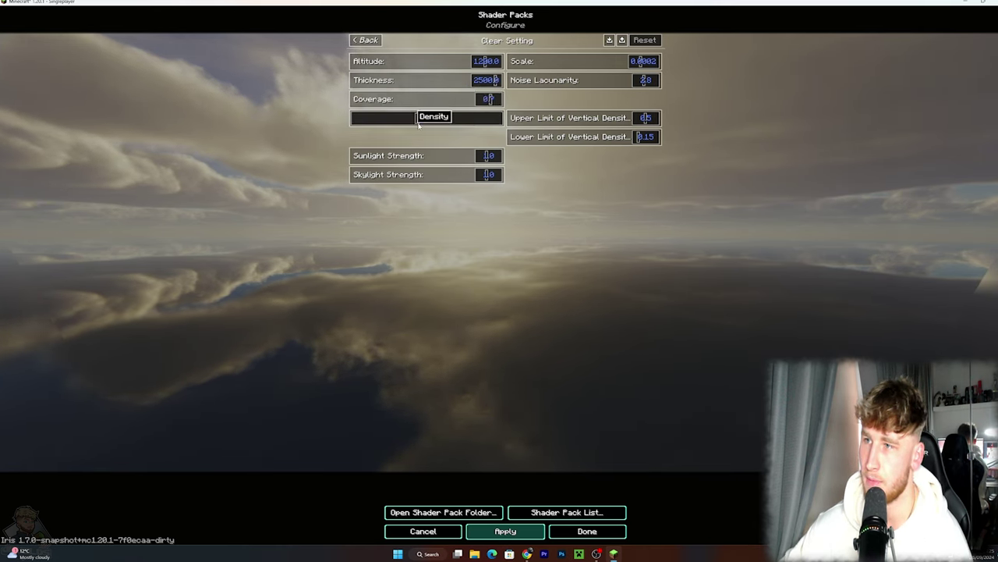
Step: Set the clear-weather volumetric clouds' density to 0.5, altitude to 2000.0 and coverage to 0.6, applying the changes
drag(419, 118, 383, 117)
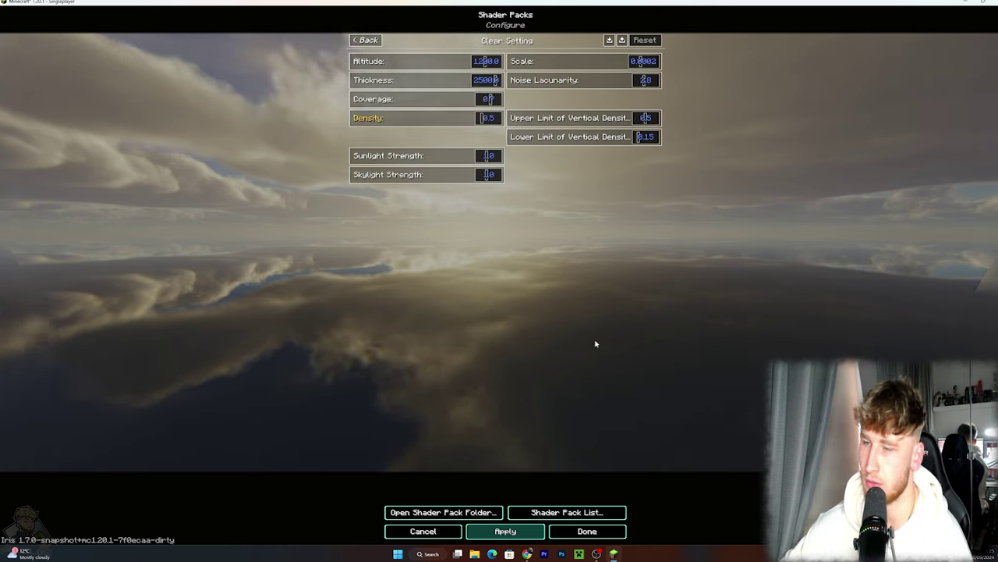
click(506, 530)
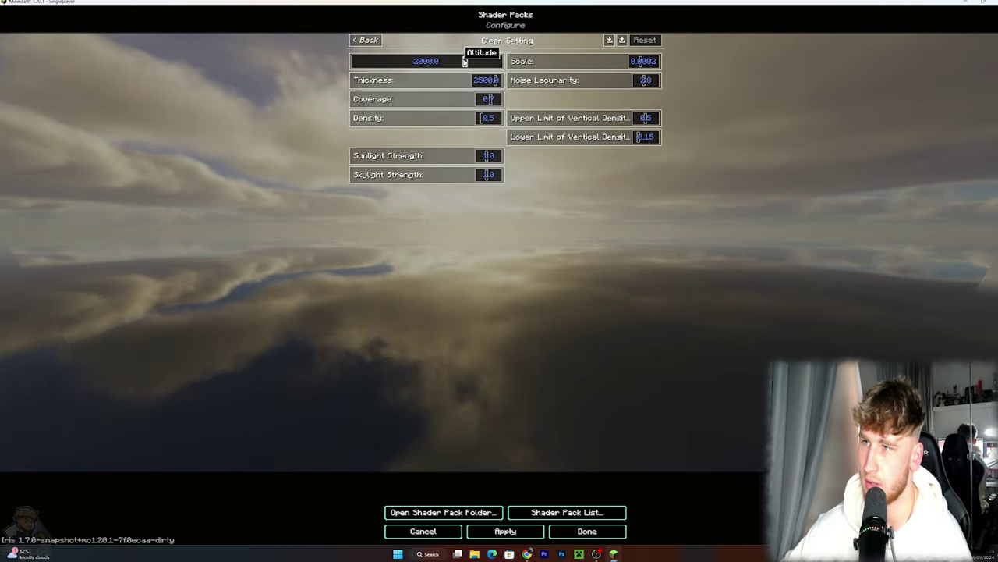
click(465, 62)
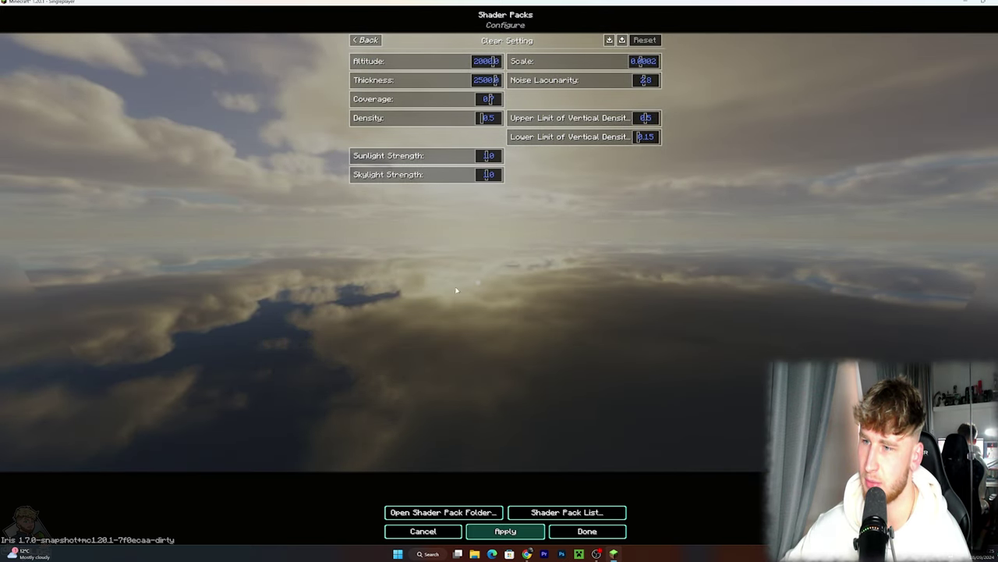
click(434, 102)
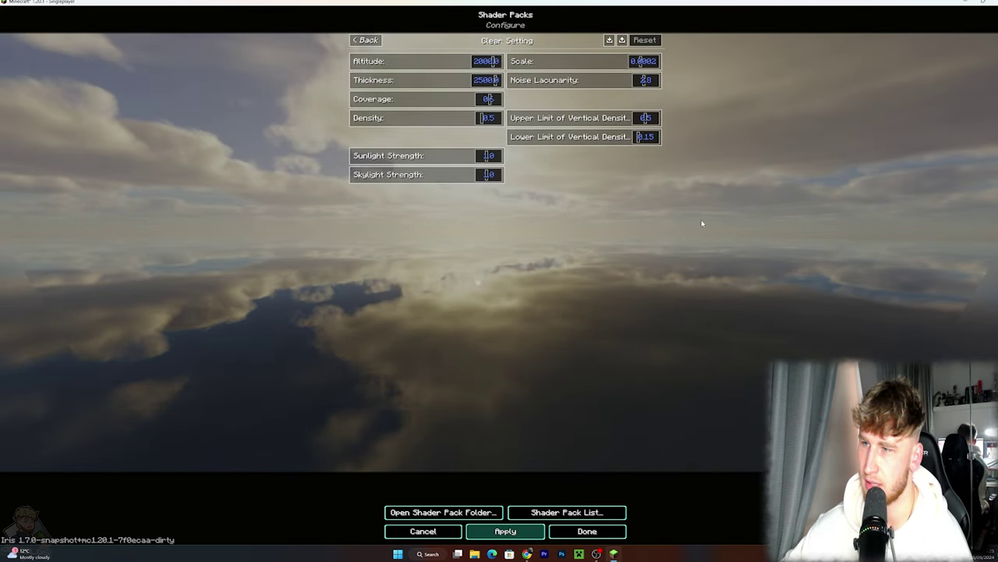
click(431, 102)
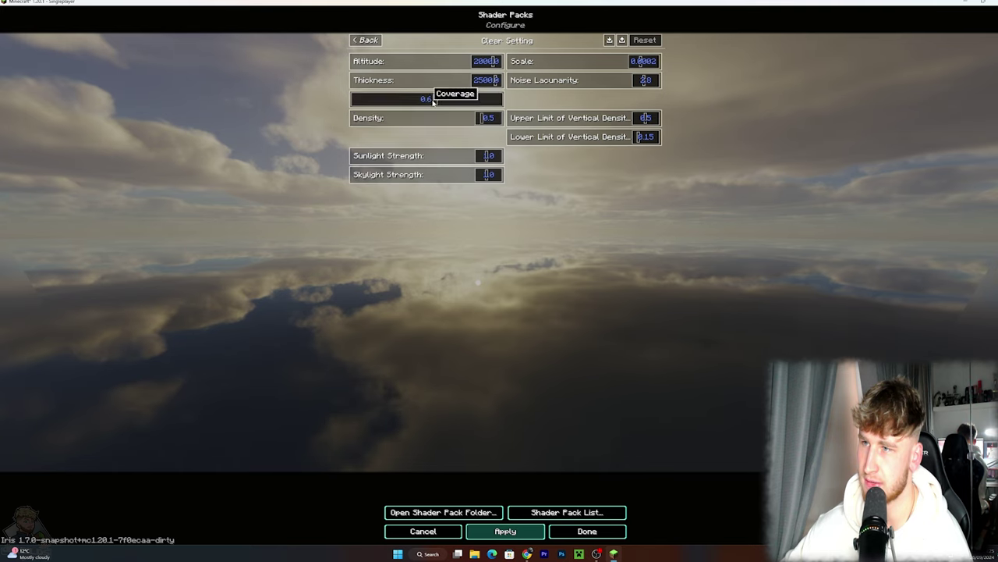
click(428, 159)
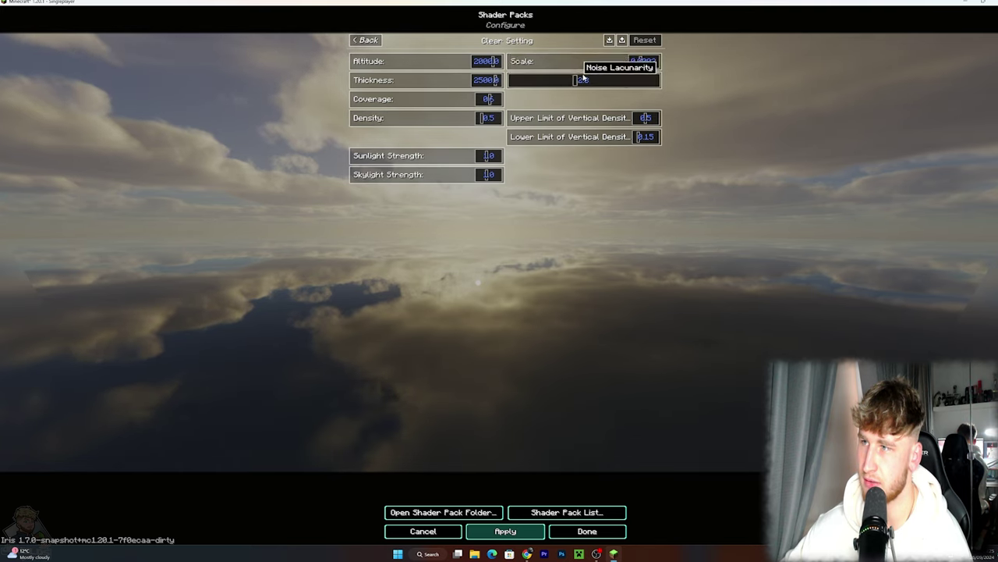
Step: Adjust and apply the plane clouds' coverage, and return to the main shader pack settings
click(365, 40)
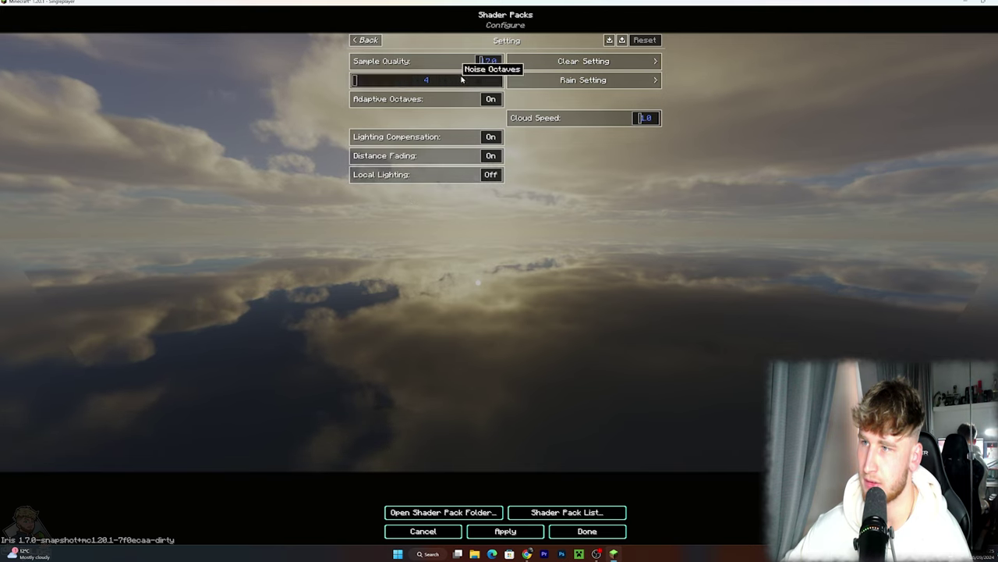
click(366, 40)
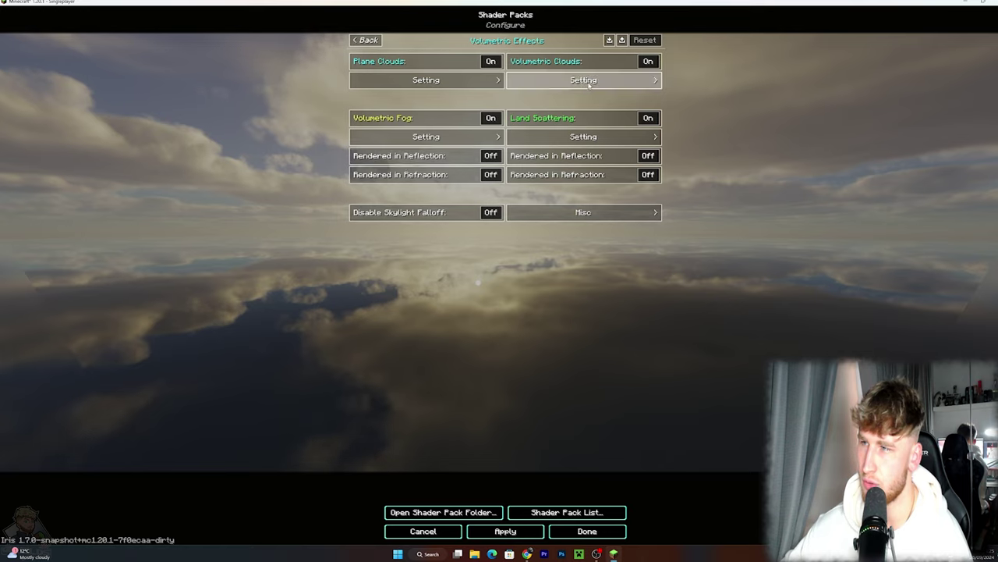
click(468, 79)
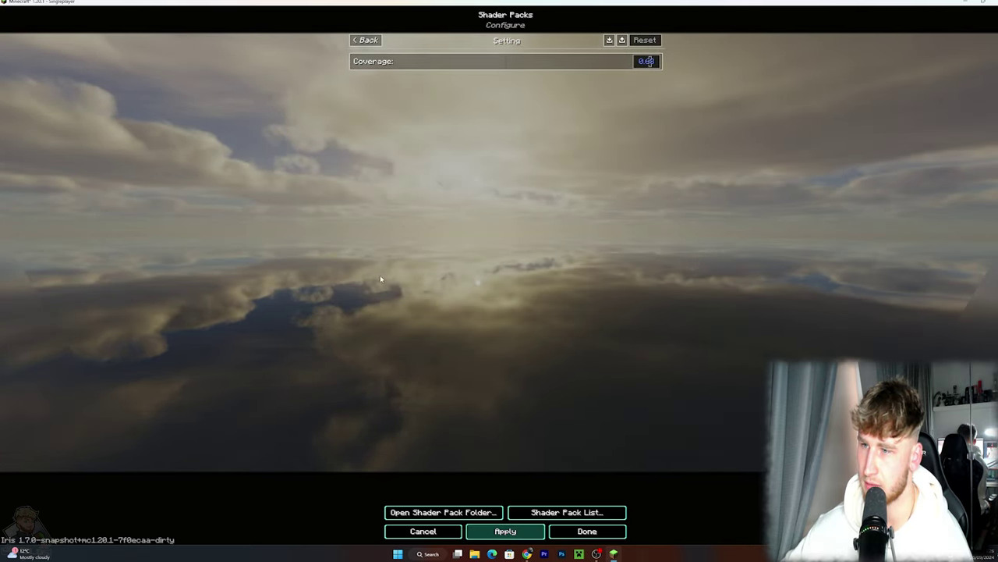
click(368, 40)
click(368, 40)
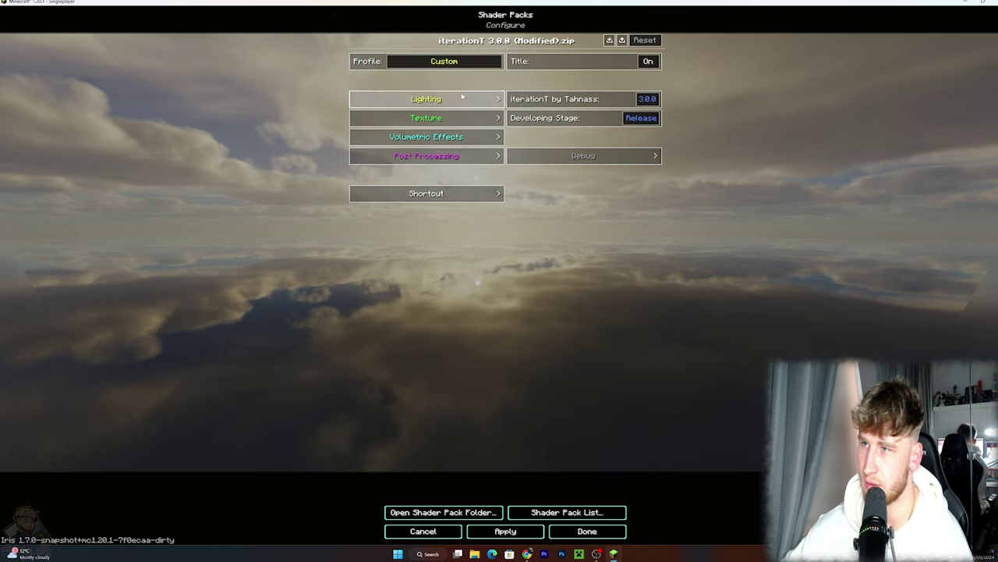
Step: Set the light source's Sun Path Rotation to -74, apply it and return to the main shader pack settings
click(413, 99)
click(526, 63)
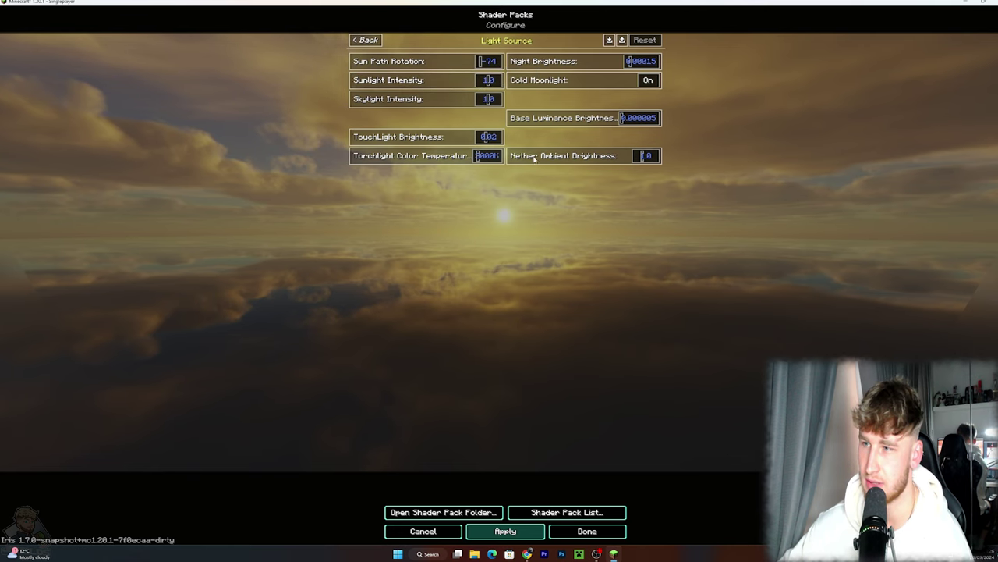
click(366, 41)
click(360, 40)
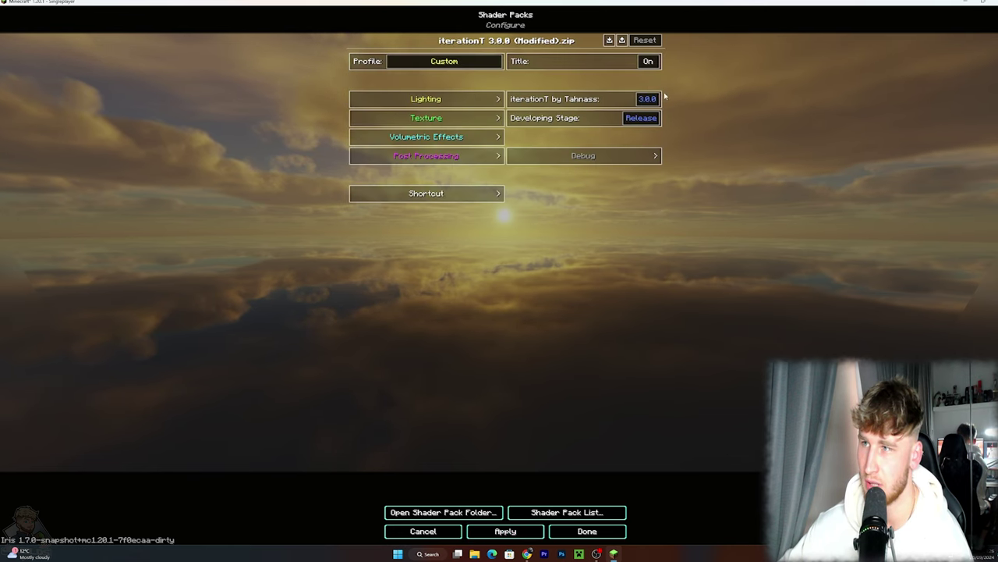
Step: Set the clear-weather volumetric cloud coverage to 0.5, apply it and return to the volumetric cloud settings
click(449, 136)
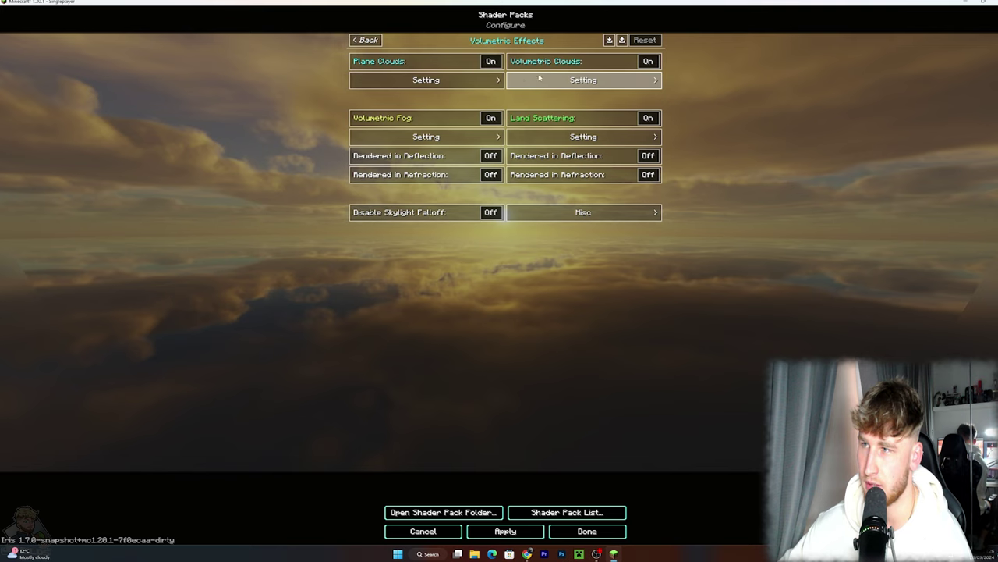
click(448, 79)
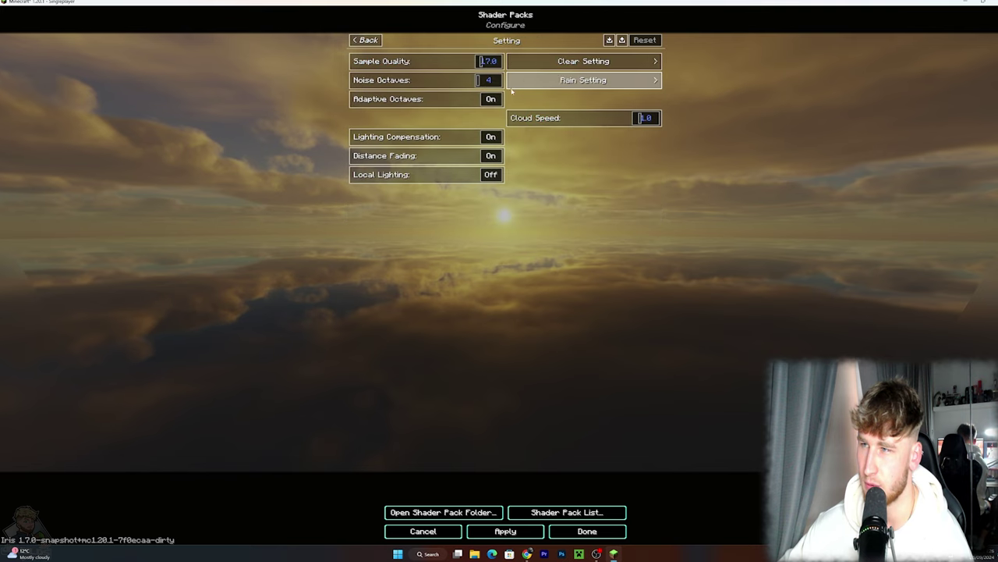
click(583, 61)
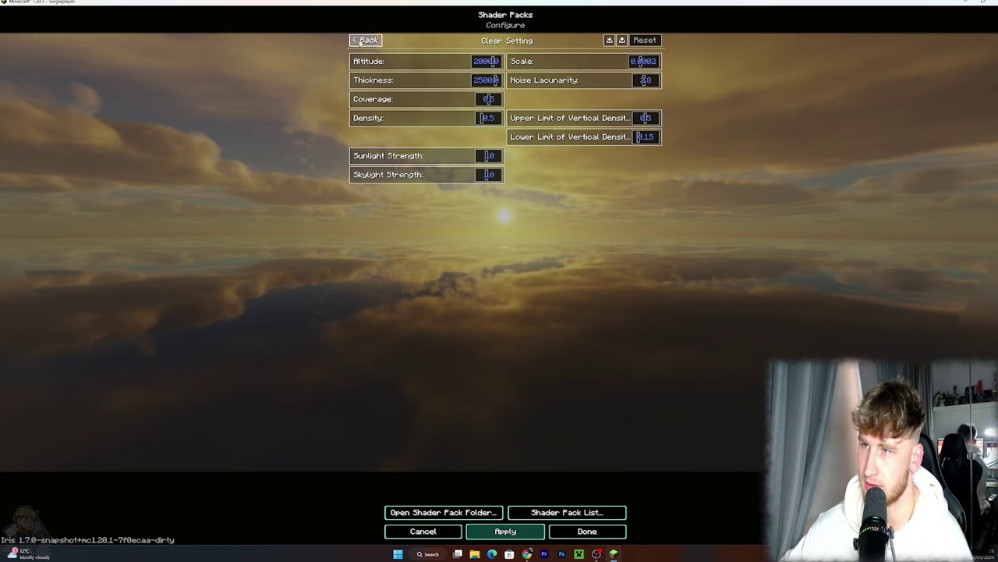
click(362, 41)
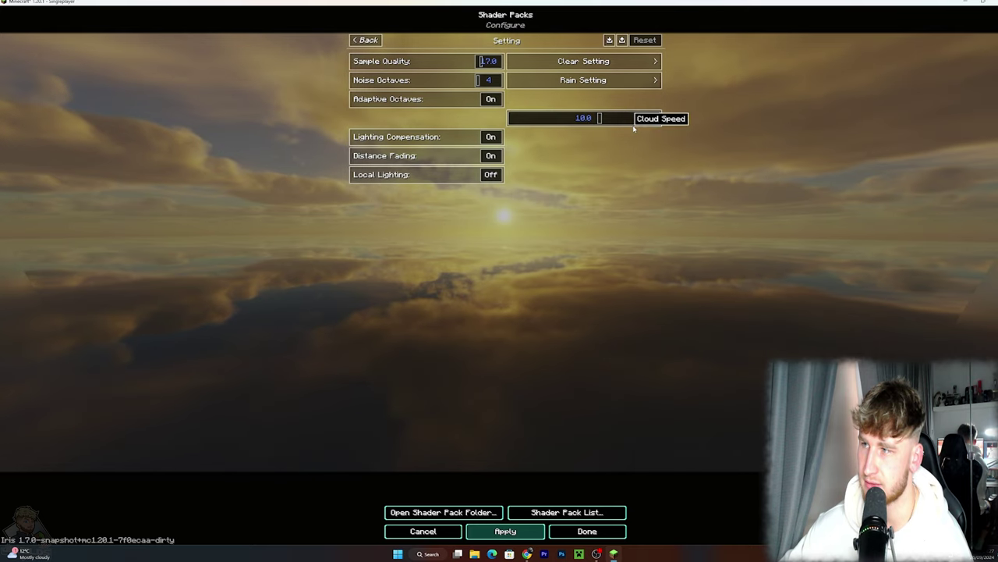
Step: Set the volumetric clouds' Cloud Speed to 15.0, apply it and return to the game
drag(605, 121, 669, 358)
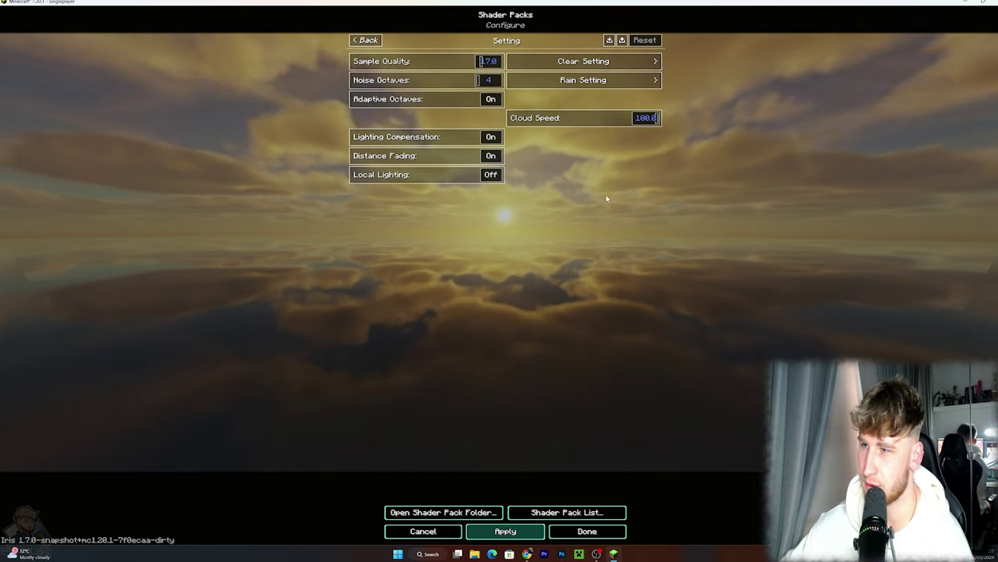
click(607, 120)
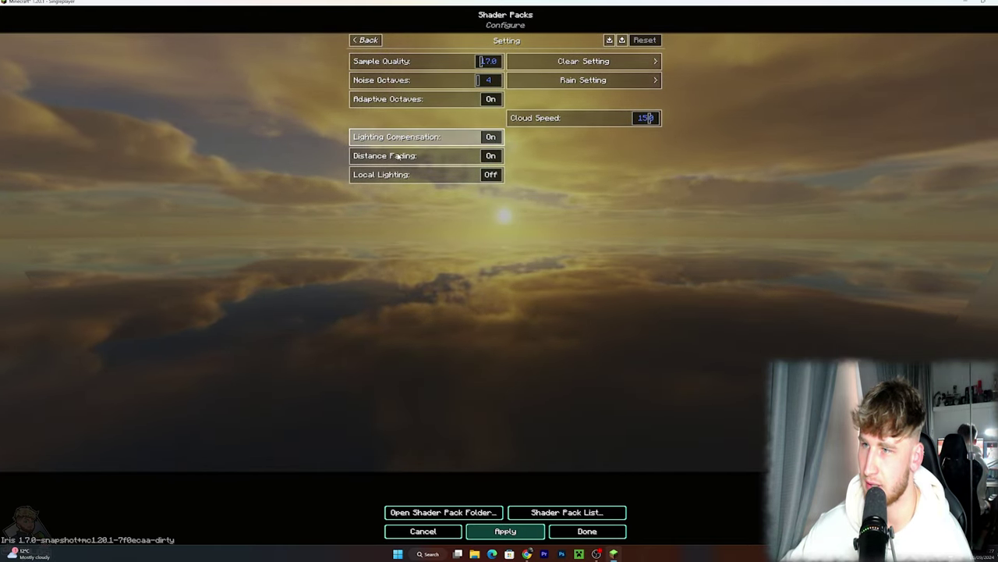
click(366, 40)
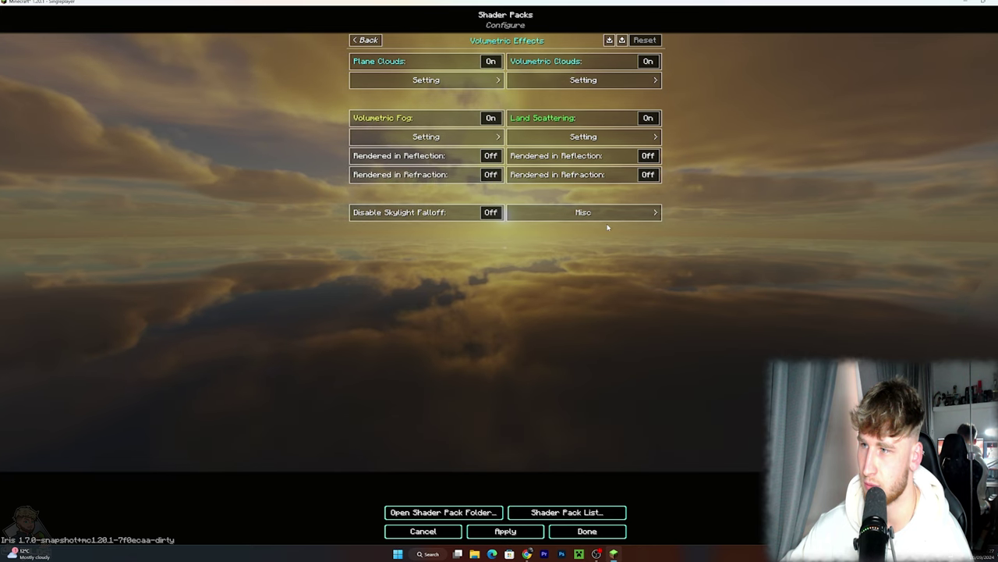
click(378, 42)
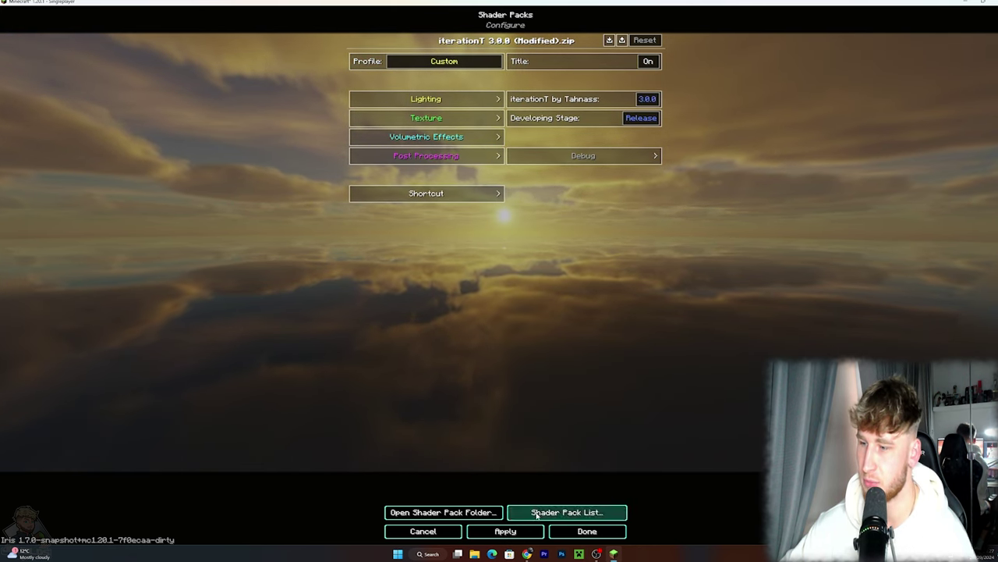
click(552, 537)
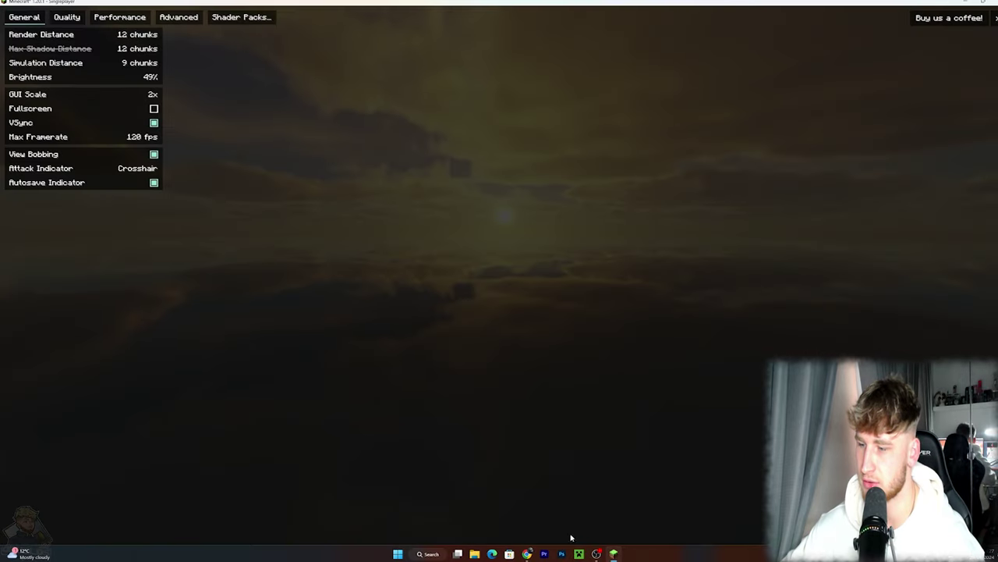
key(Escape)
key(Escape)
key(Escape)
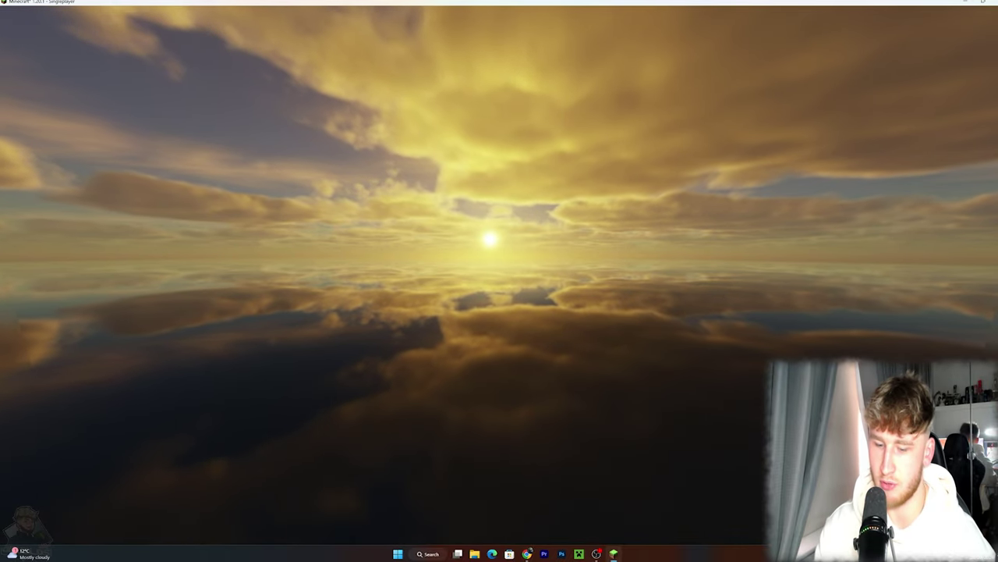
Step: Set the world time to 12000 with the time command
key(slash)
text(time set 10d)
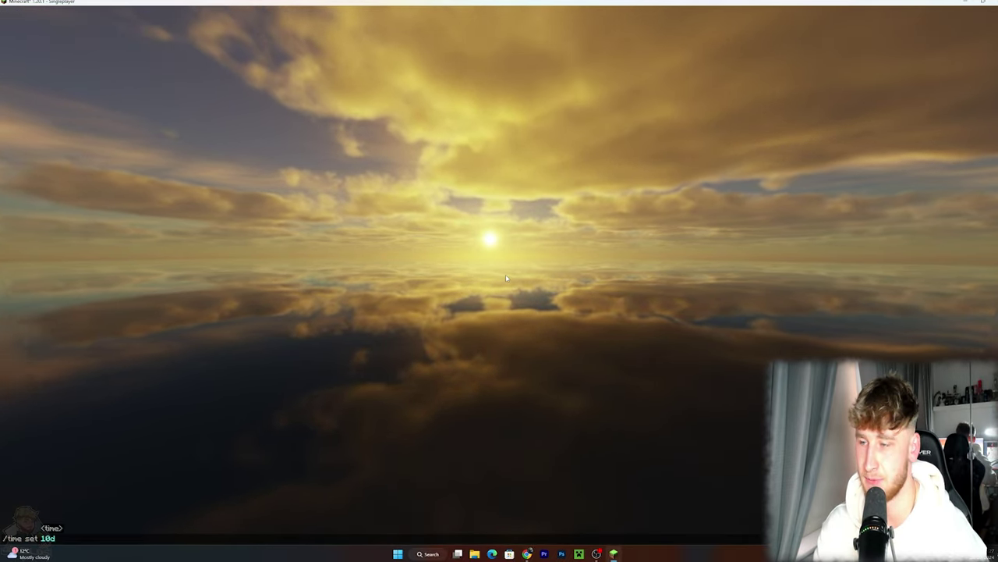
key(Return)
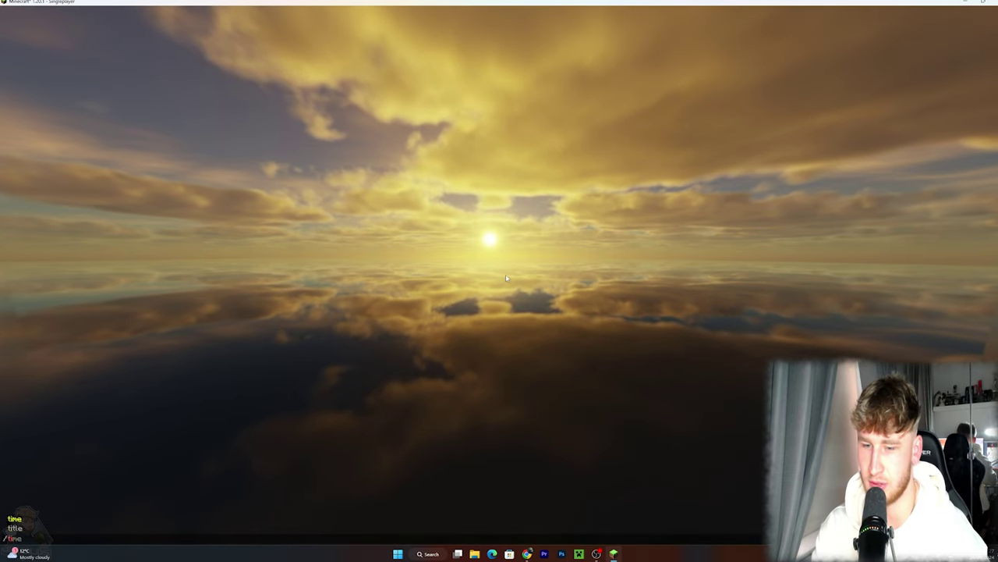
key(slash)
key(Up)
key(BackSpace)
key(BackSpace)
text(000)
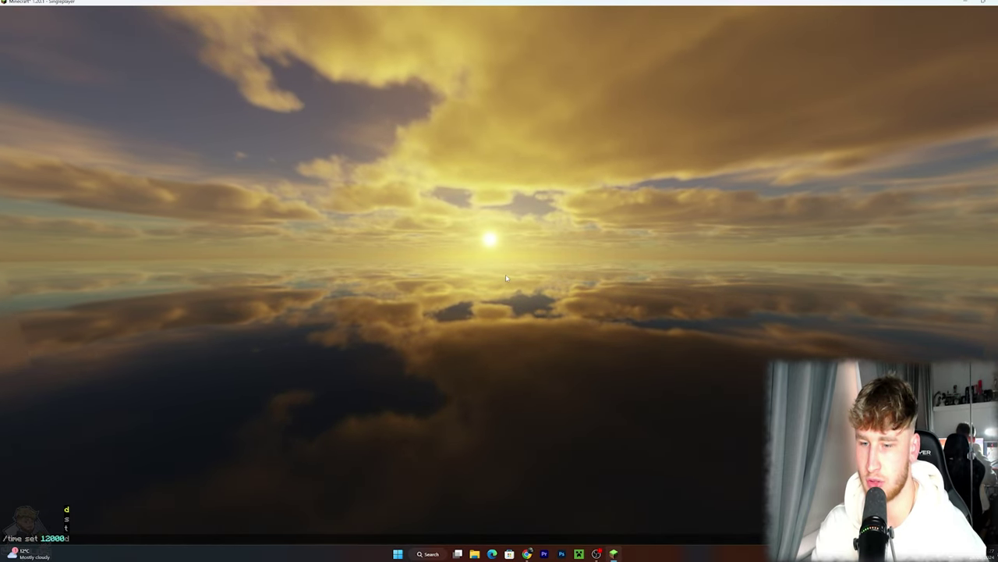
key(Return)
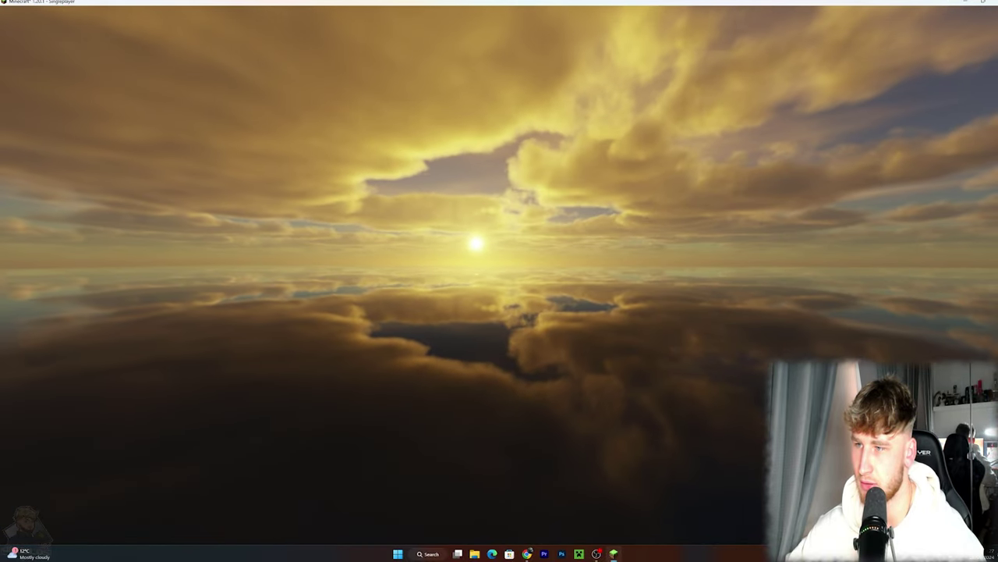
Step: Set the world time to 6000 by editing the previous time command
key(slash)
key(Up)
key(BackSpace)
key(BackSpace)
key(BackSpace)
key(BackSpace)
key(BackSpace)
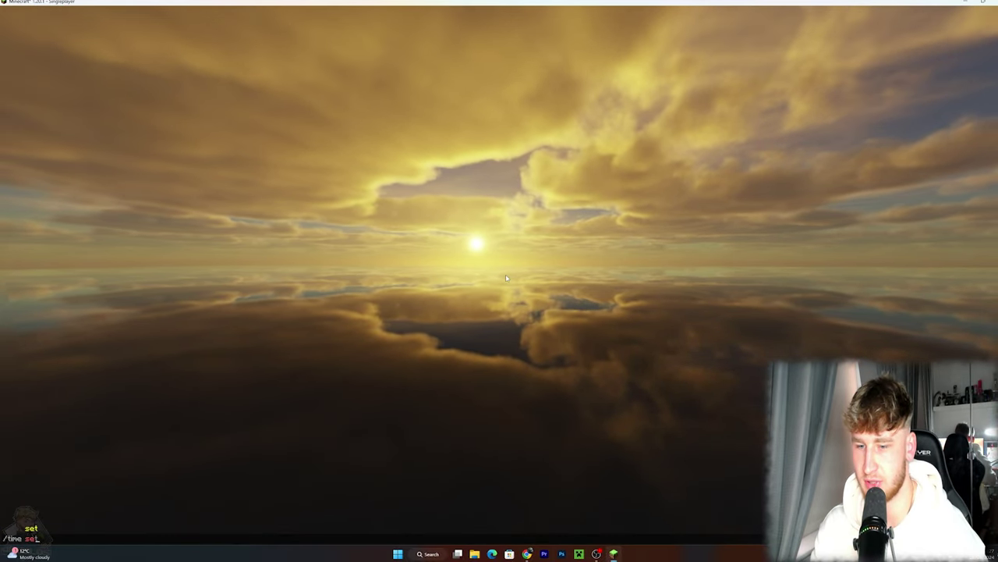
text(6000)
key(Return)
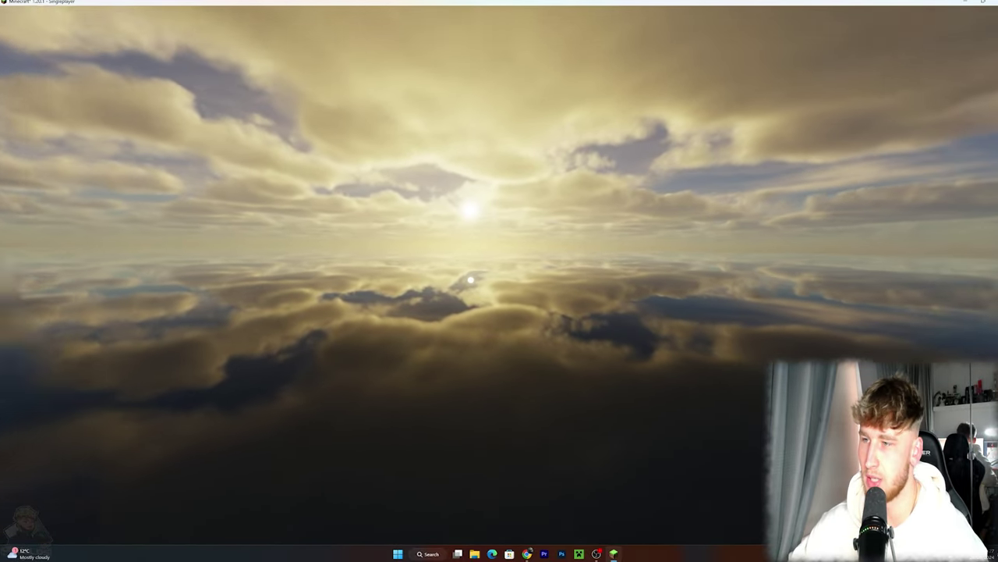
Step: Set the world time to noon with the time command
text(/time)
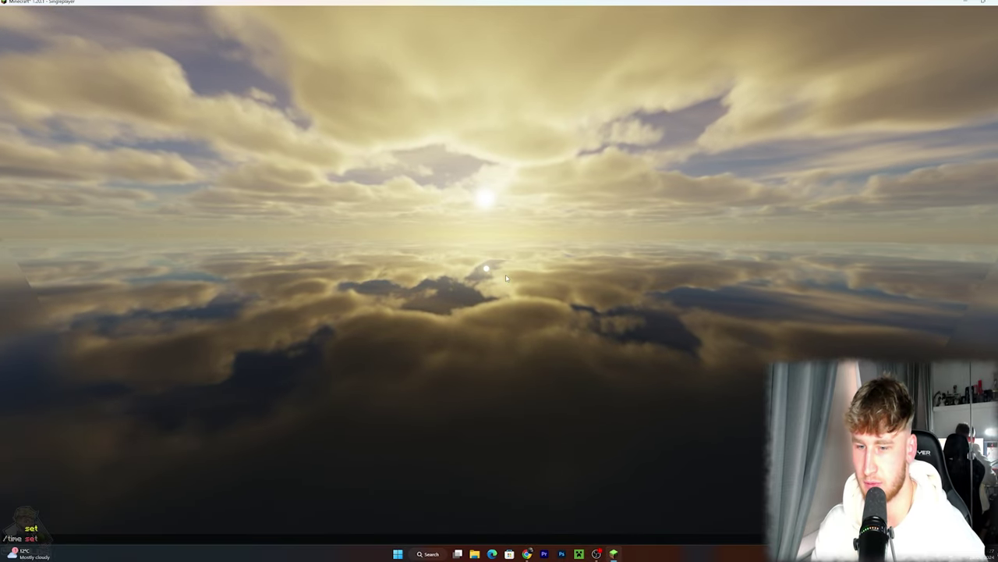
text( set day)
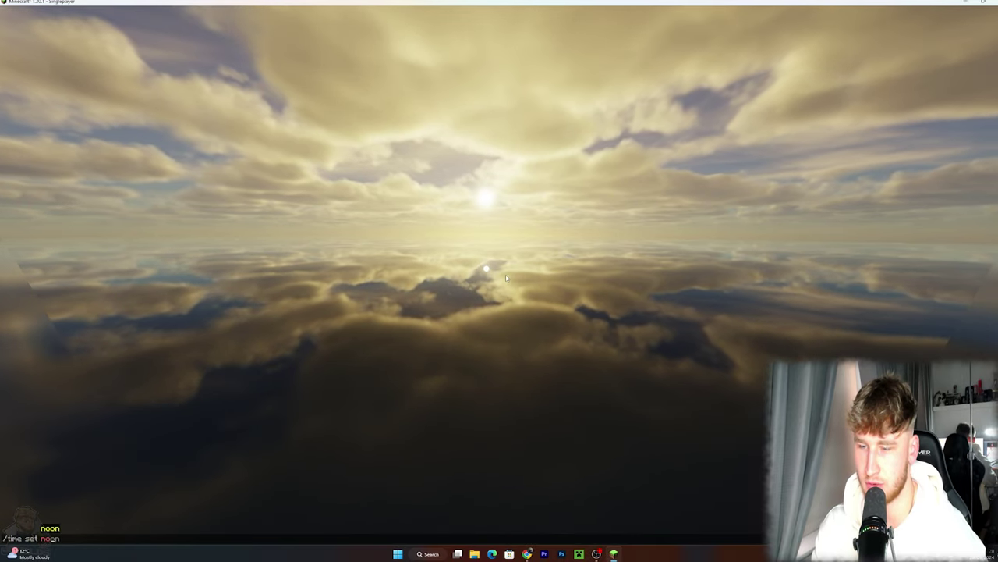
key(Return)
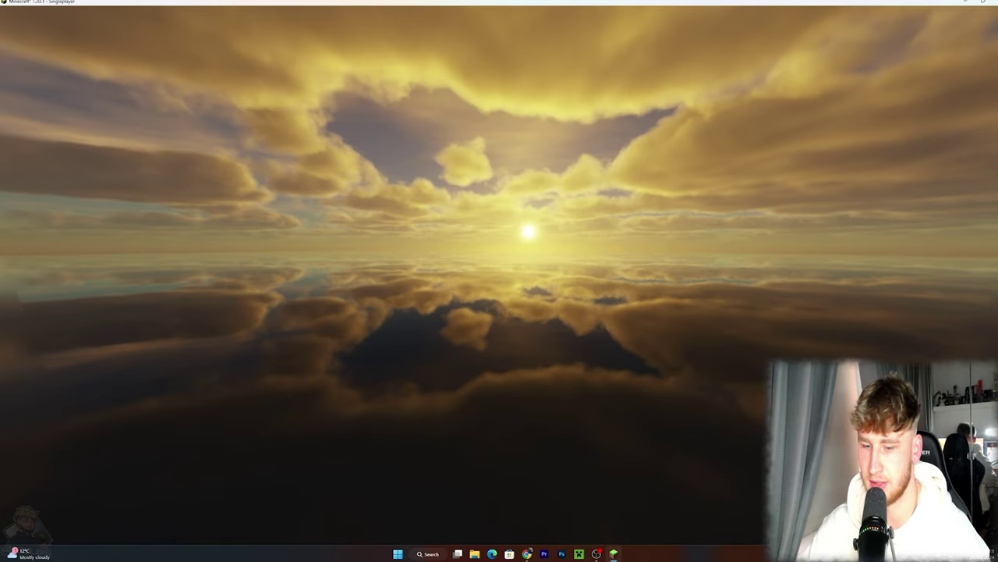
Step: Set the world time to day in the grassy, hilly landscape
key(F5)
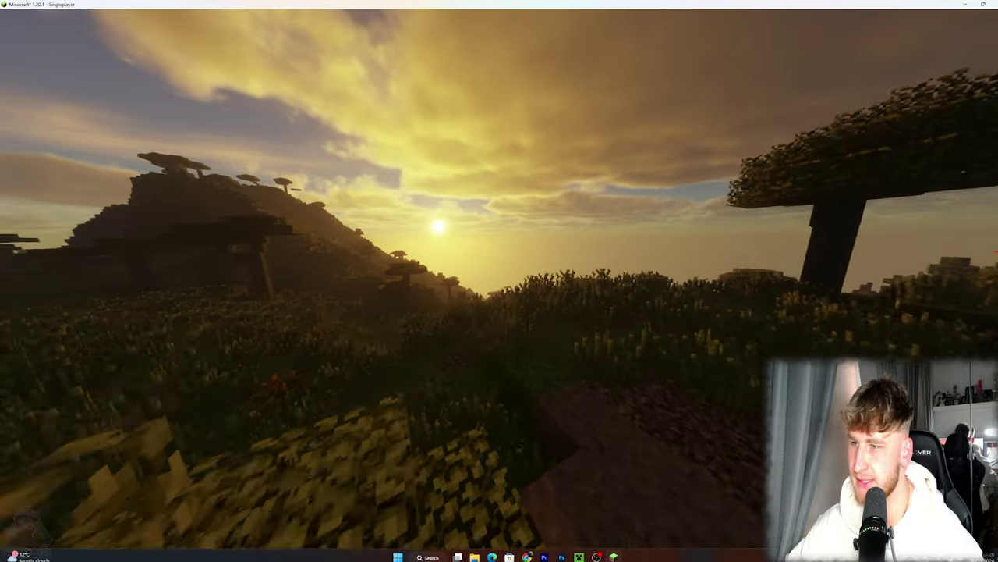
key(slash)
text(time)
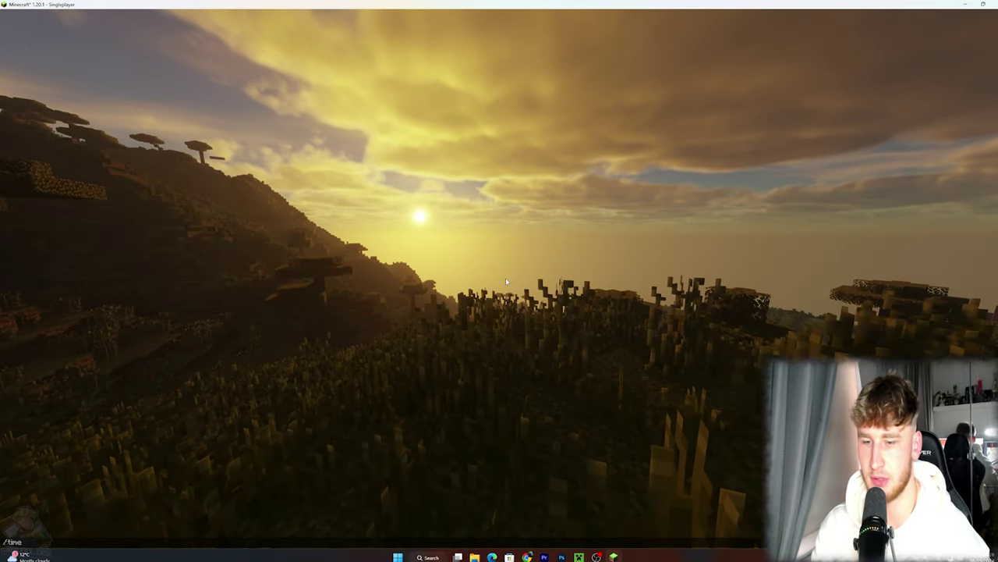
text( set day)
key(Return)
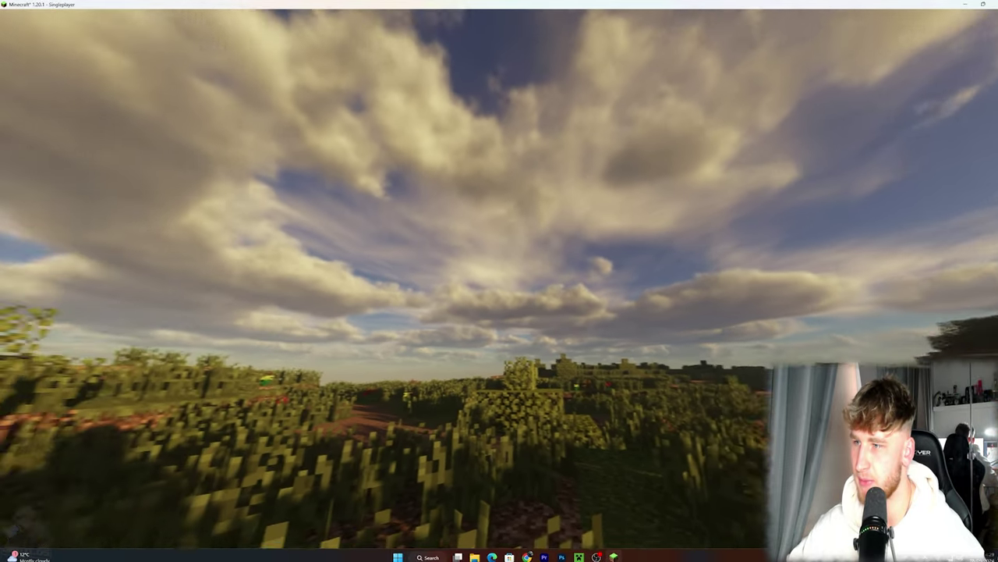
Step: Pause the game, set the volumetric clouds' Cloud Speed to 4.0, apply it and close the shader pack settings
key(Escape)
click(457, 214)
click(448, 157)
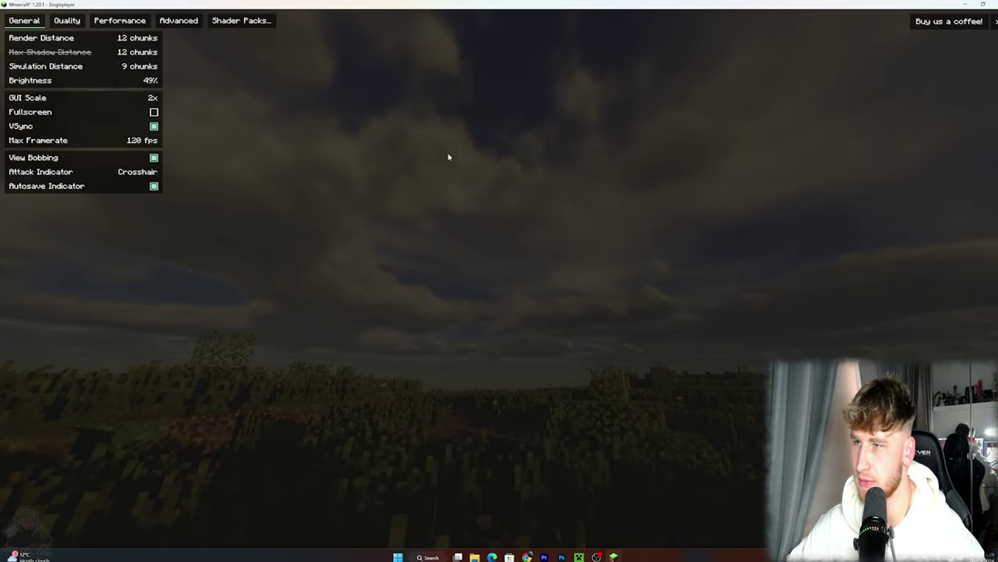
click(241, 22)
click(568, 514)
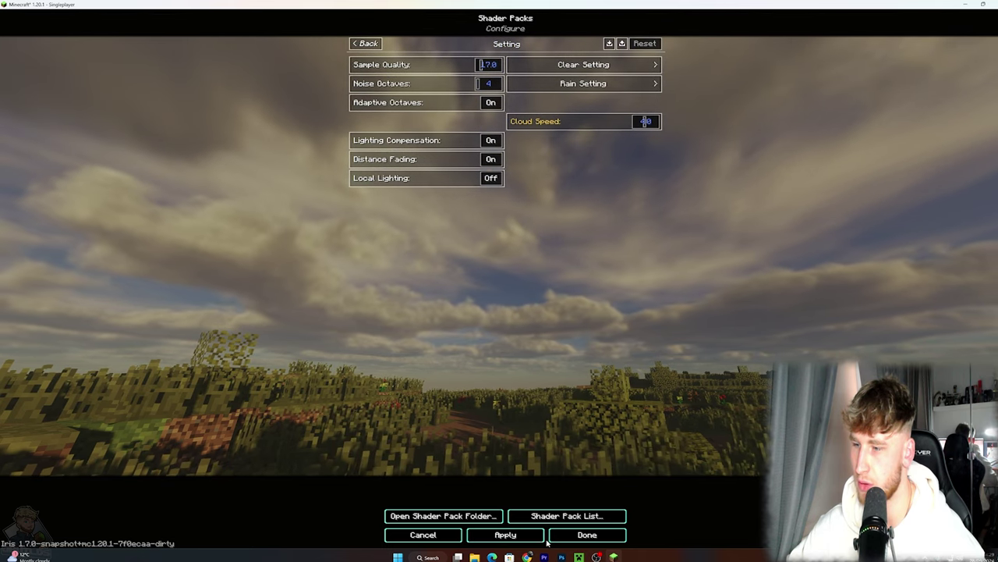
click(521, 534)
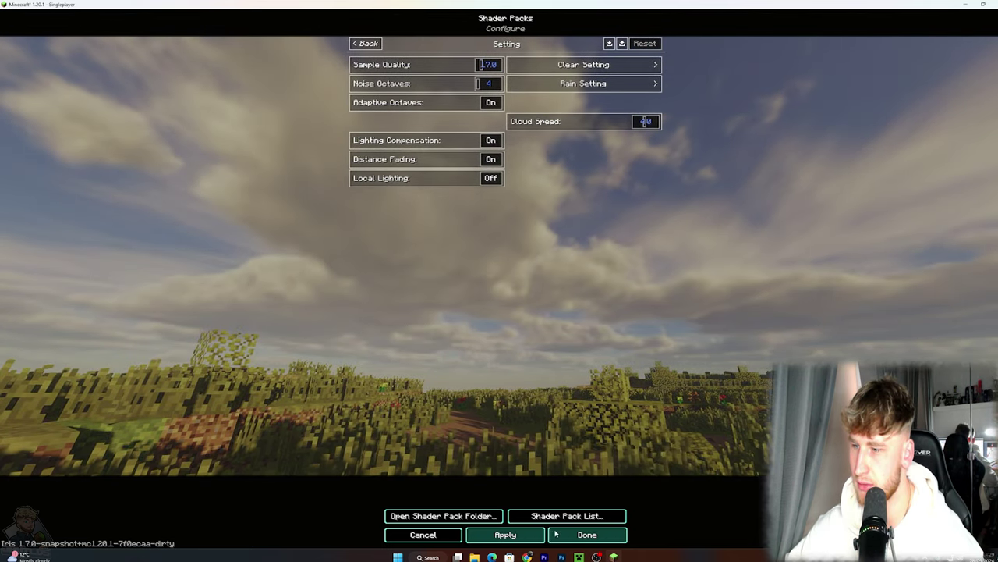
click(555, 534)
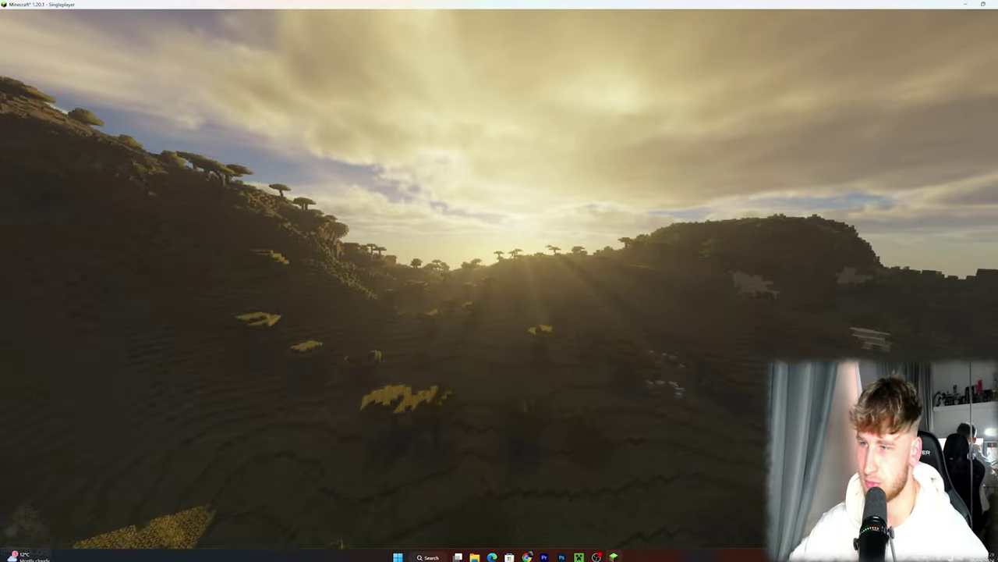
Step: Set the world time to 12000 to light the hills with a low sun
text(time set 12000)
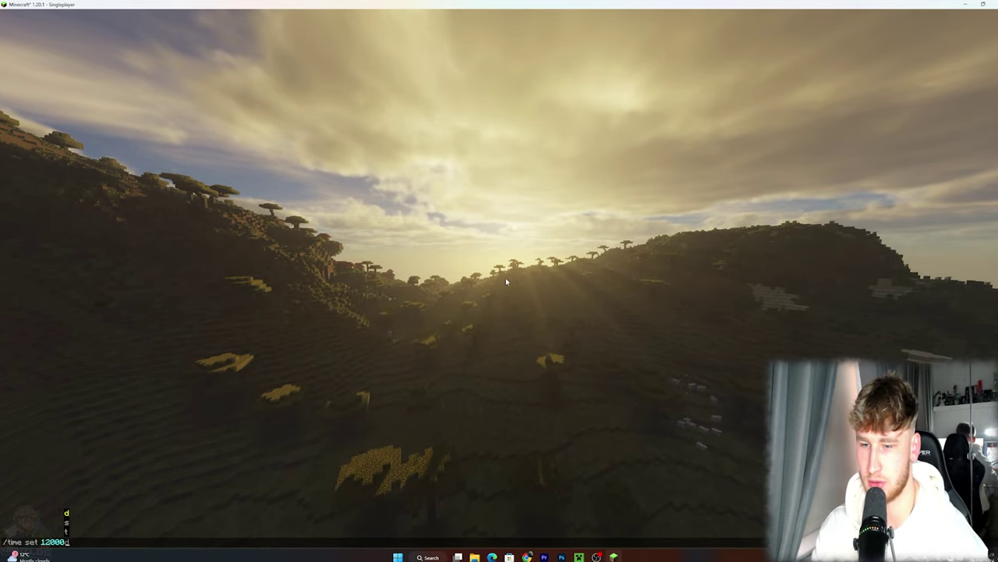
key(Return)
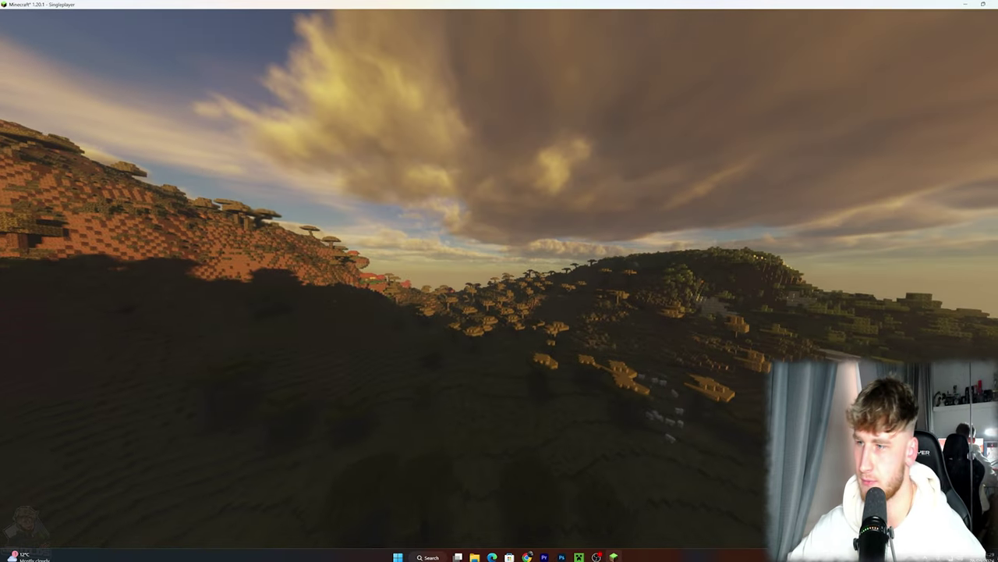